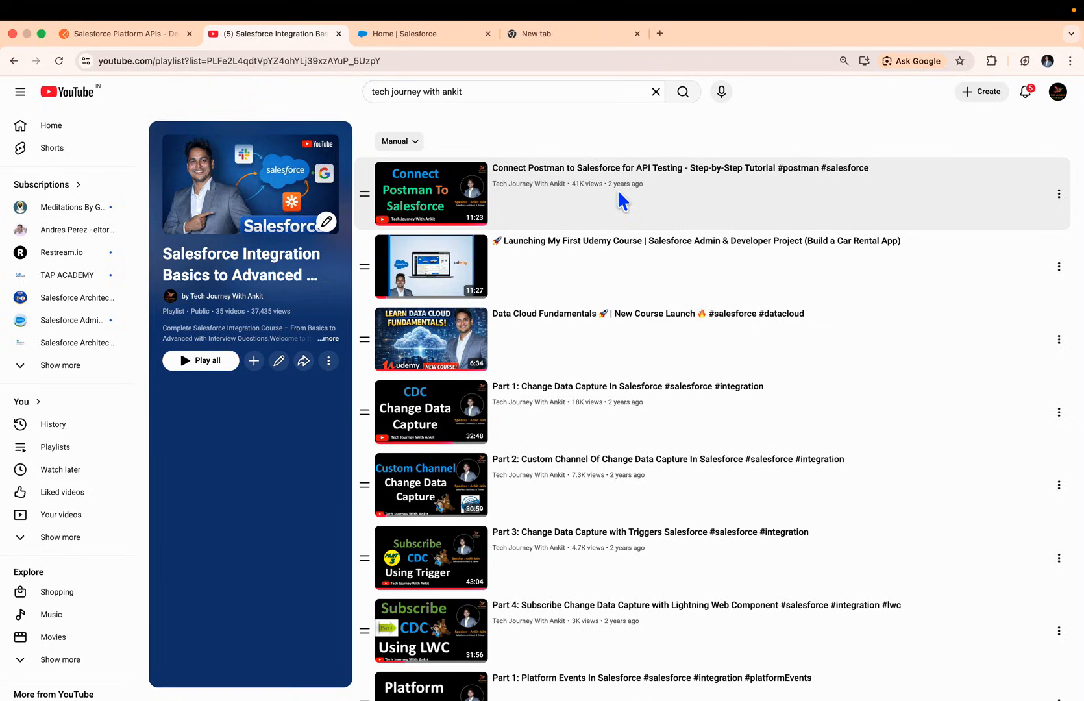
Switch to Postman, try to get a new access token for the Salesforce Platform APIs collection, and close the authentication dialog
left_click(153, 41)
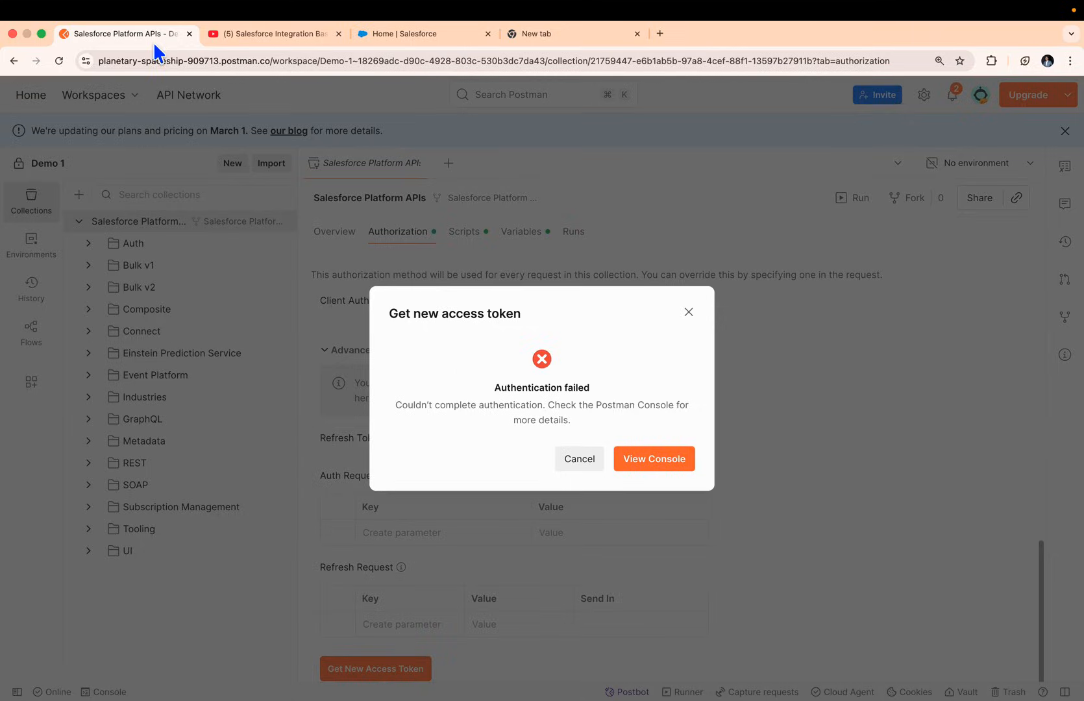
left_click(689, 312)
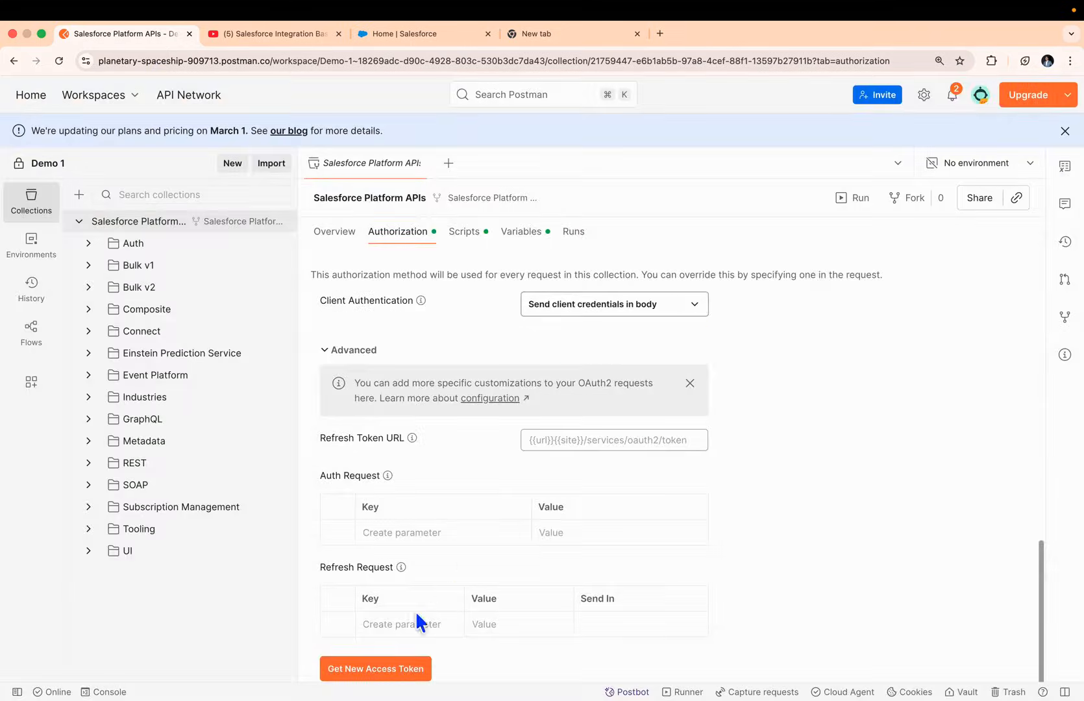
left_click(363, 668)
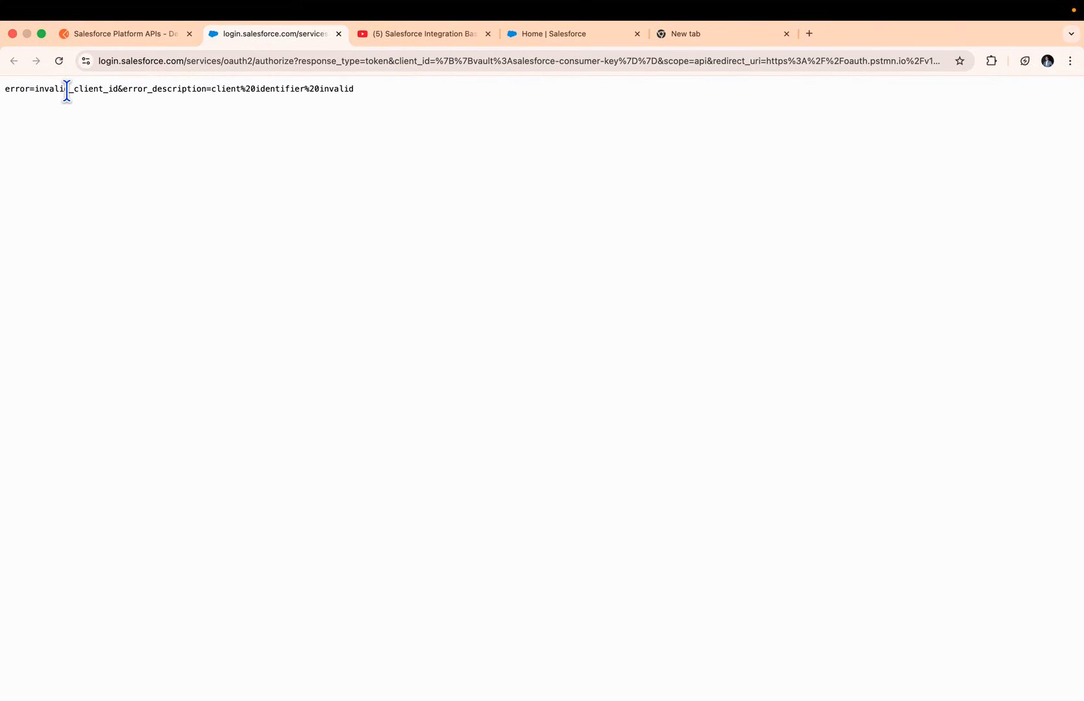
left_click(370, 41)
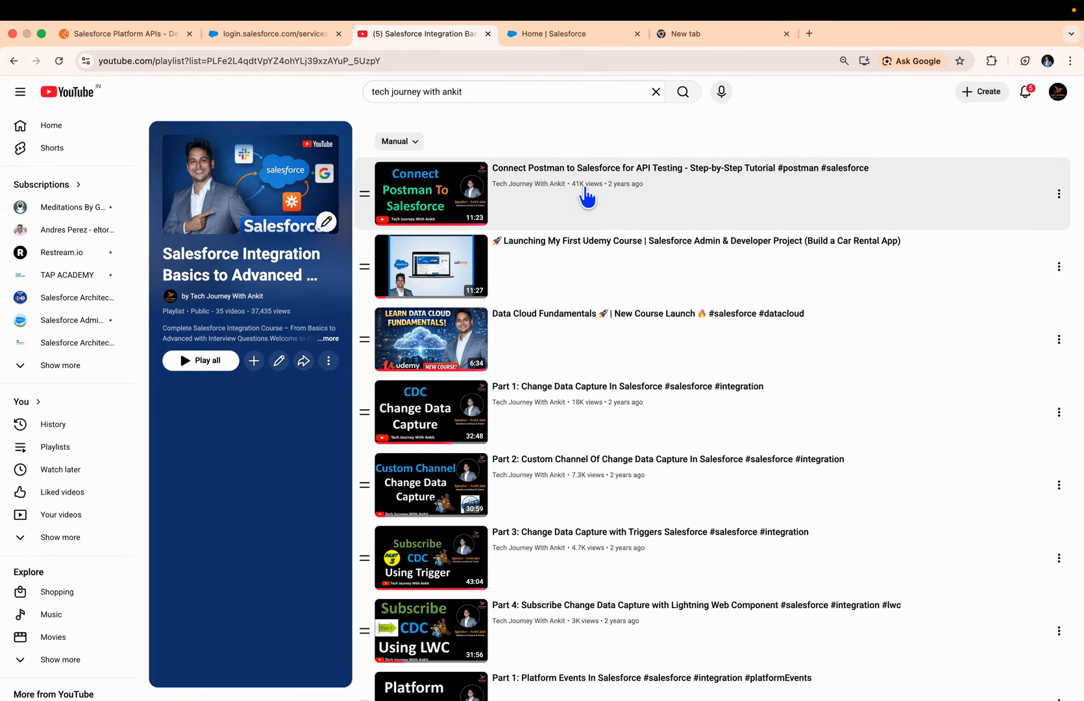
left_click(111, 36)
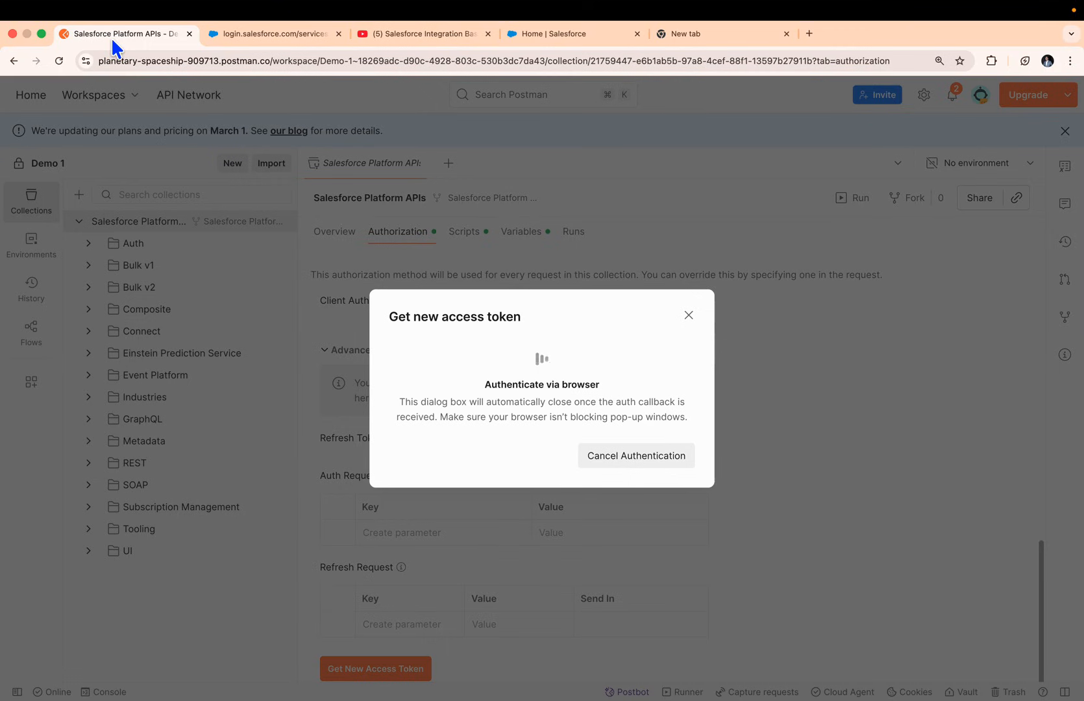
left_click(689, 316)
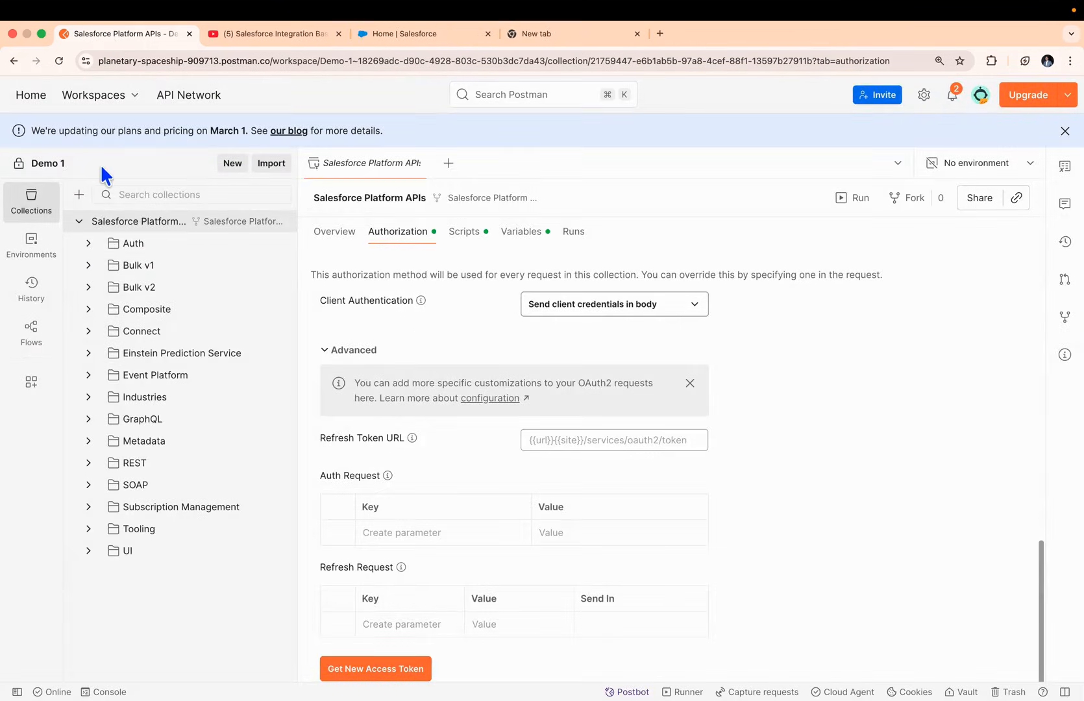
Open the creation form for a new Postman workspace
left_click(137, 99)
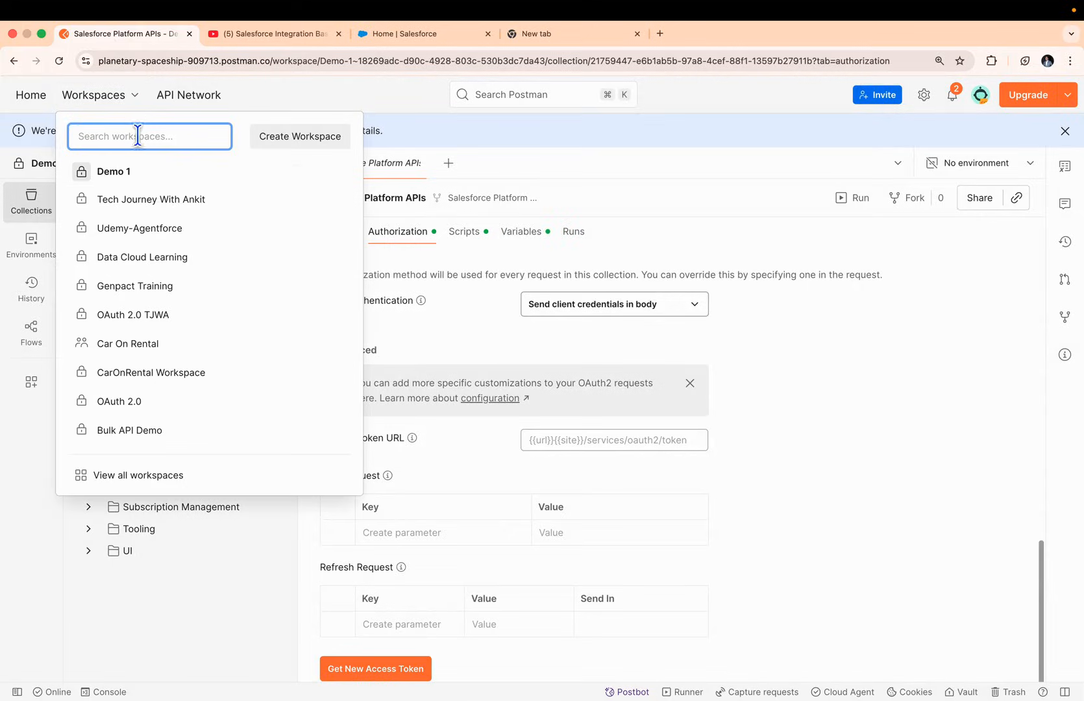
left_click(289, 137)
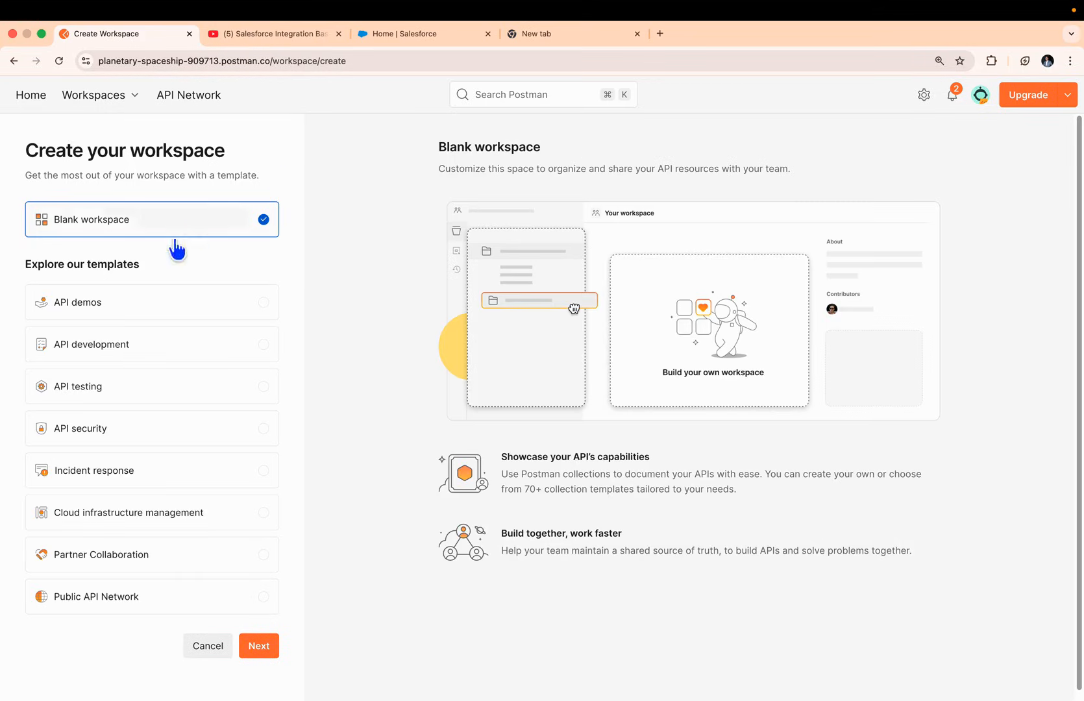
Try to create a blank internal workspace named Demo for only you and invited people, then reload the creation page
left_click(257, 646)
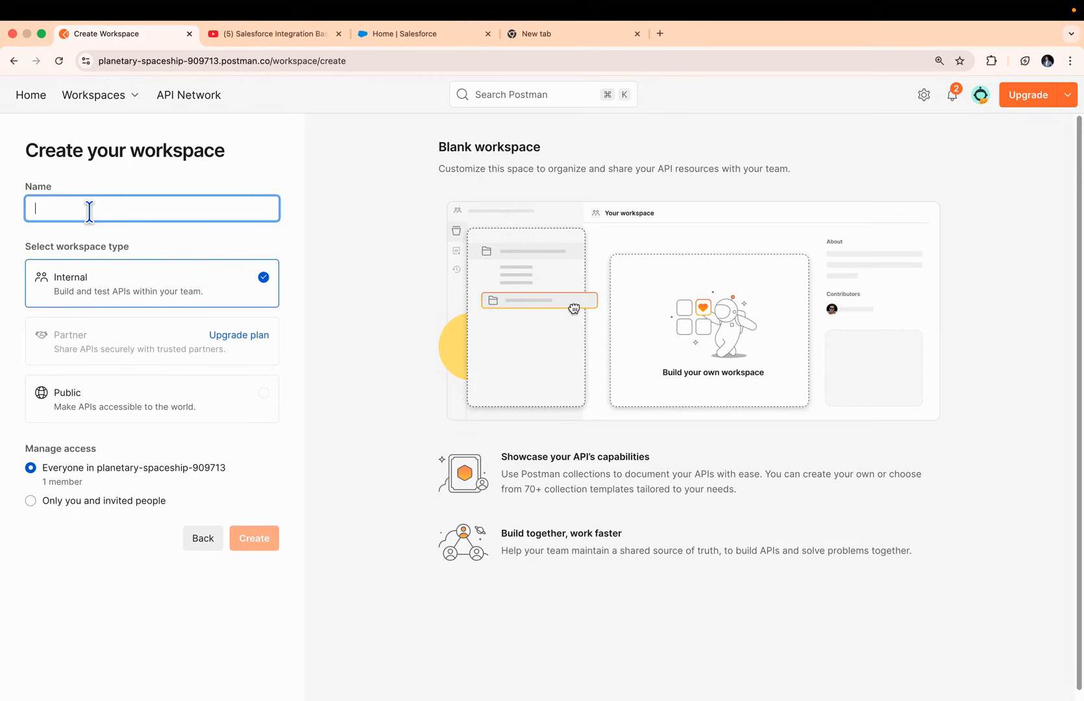
type("Demo")
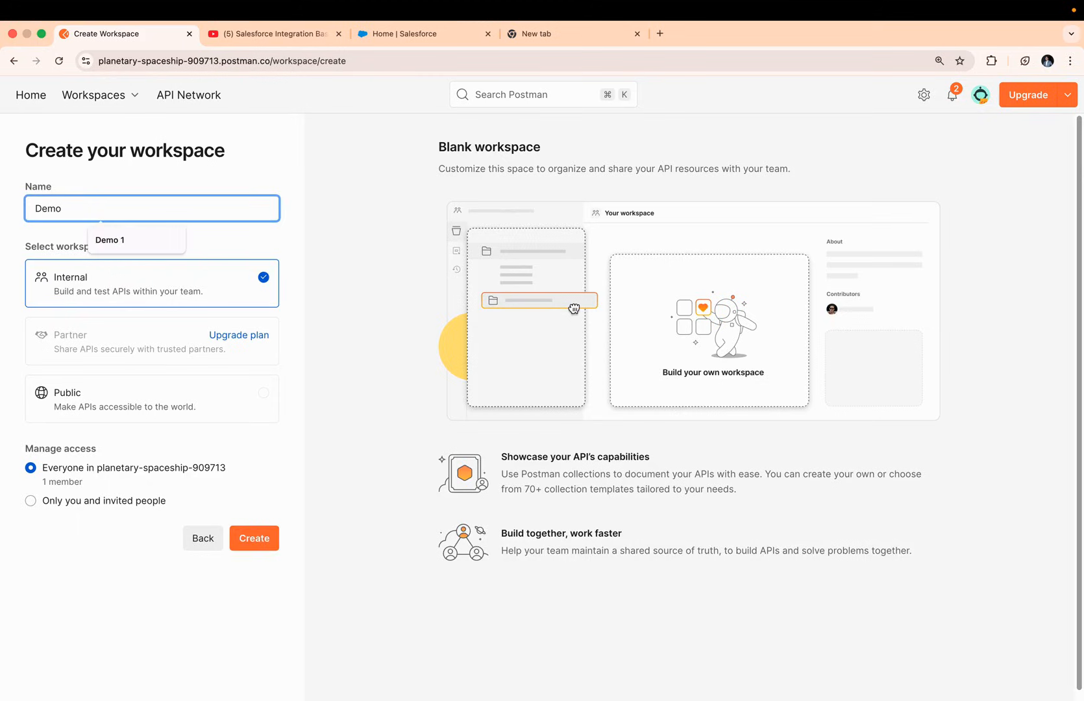
left_click(99, 501)
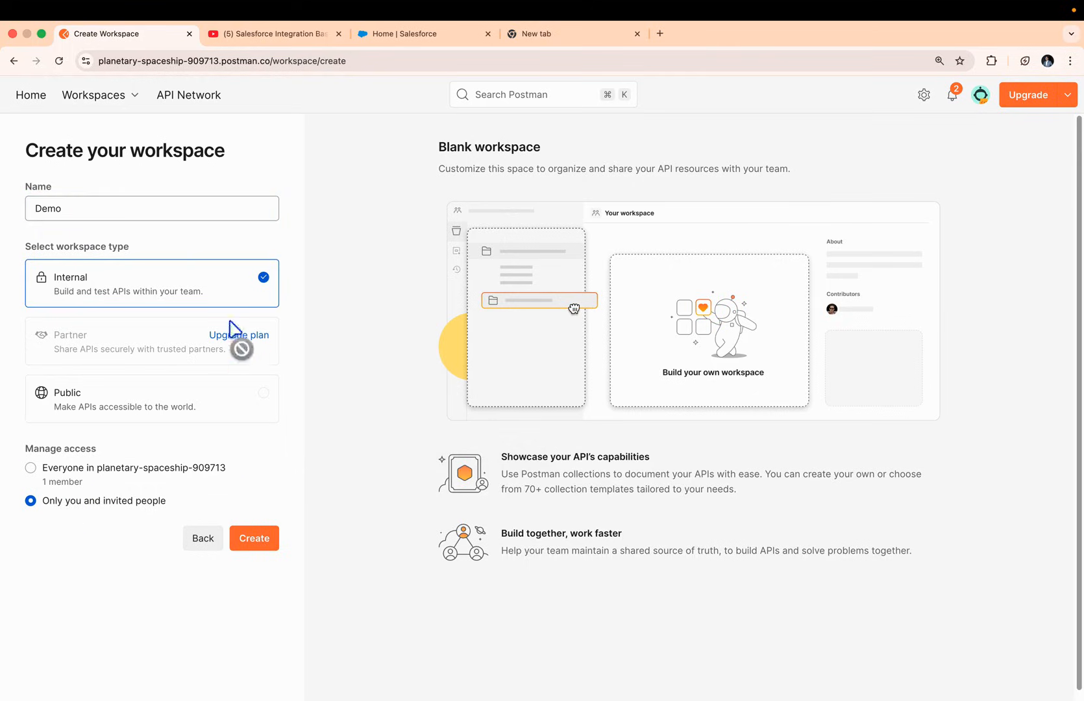
left_click(255, 539)
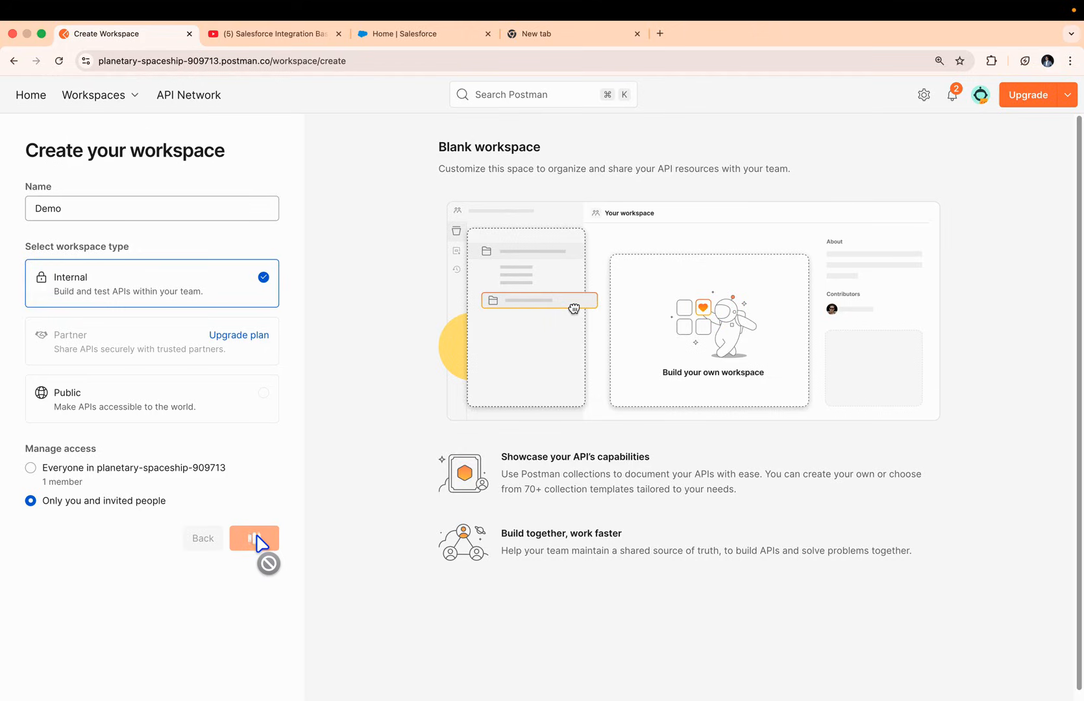
left_click(500, 97)
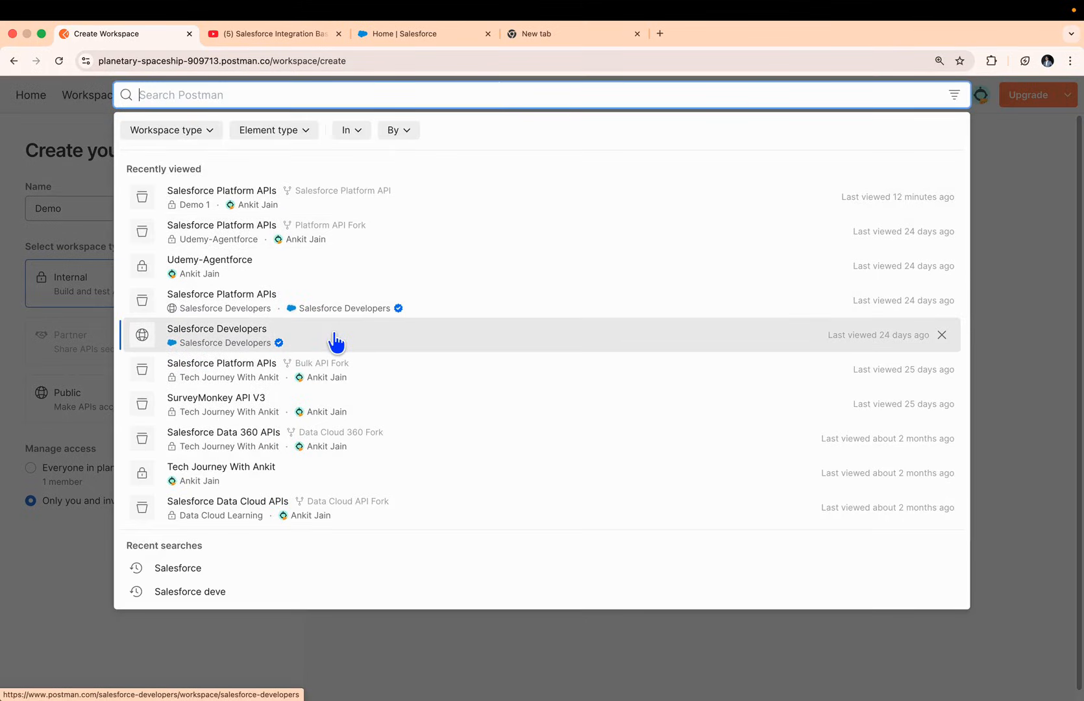
left_click(47, 571)
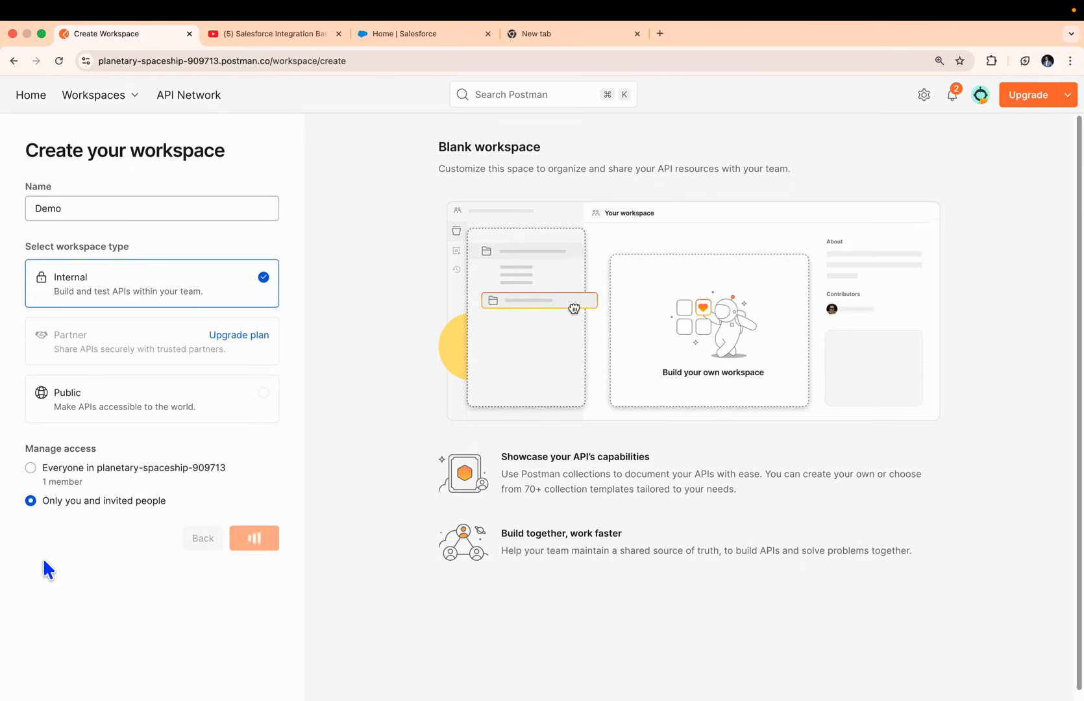
left_click(59, 67)
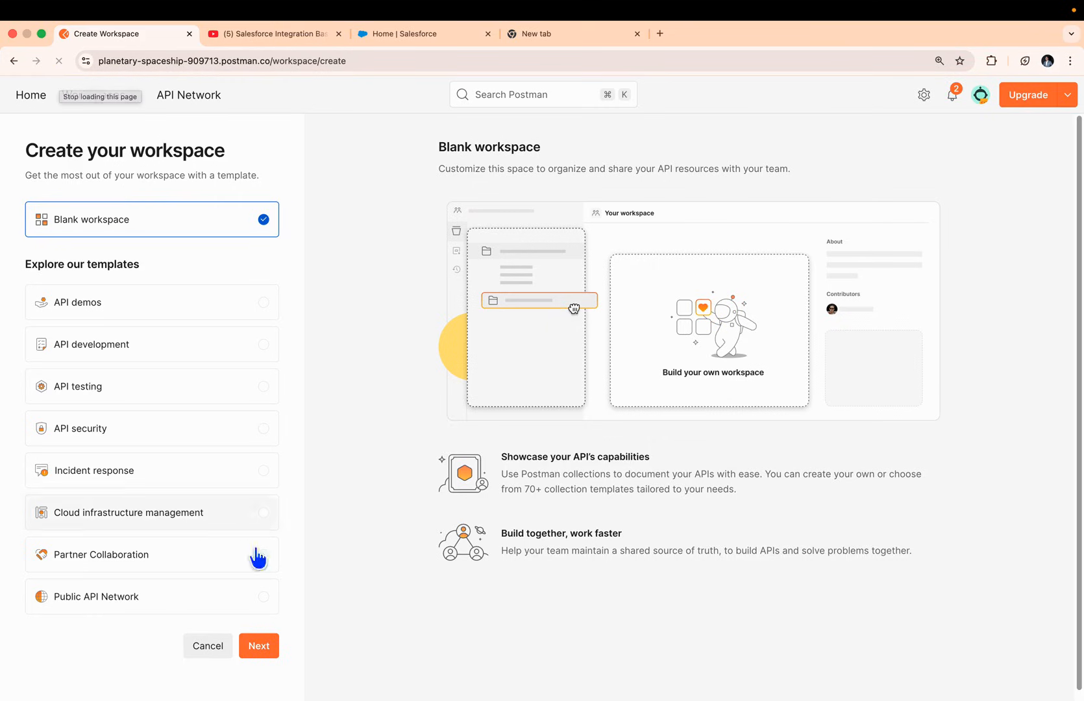
Create a blank internal workspace named Demo, with access limited to only you and invited people
left_click(259, 649)
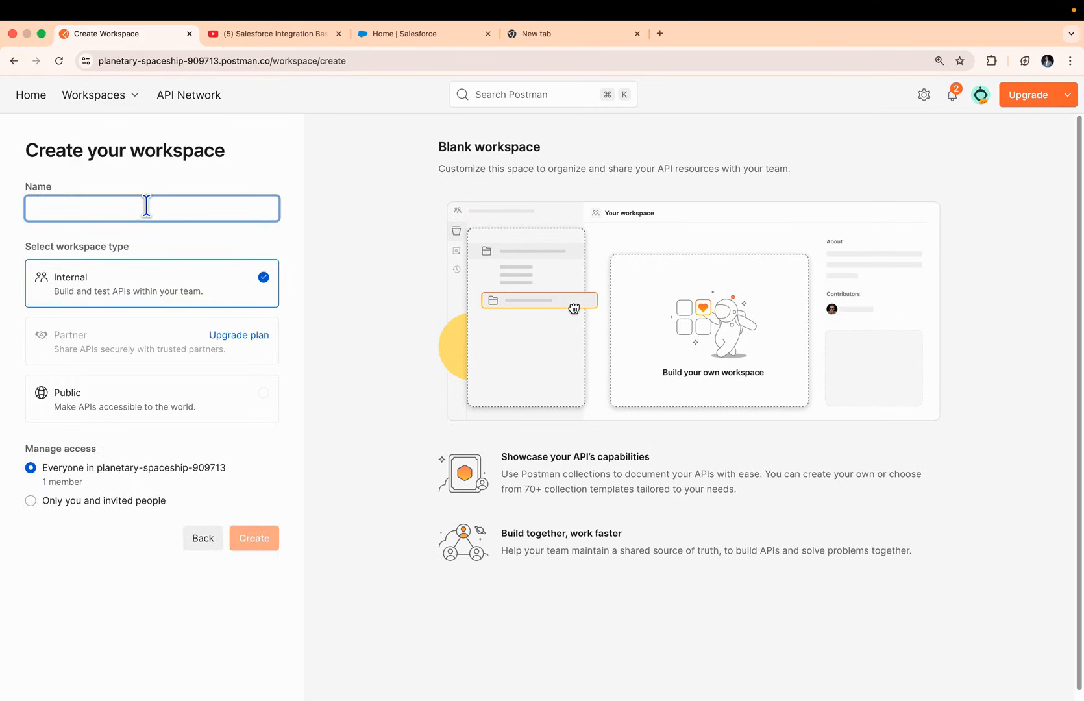
left_click(146, 208)
type("Demo")
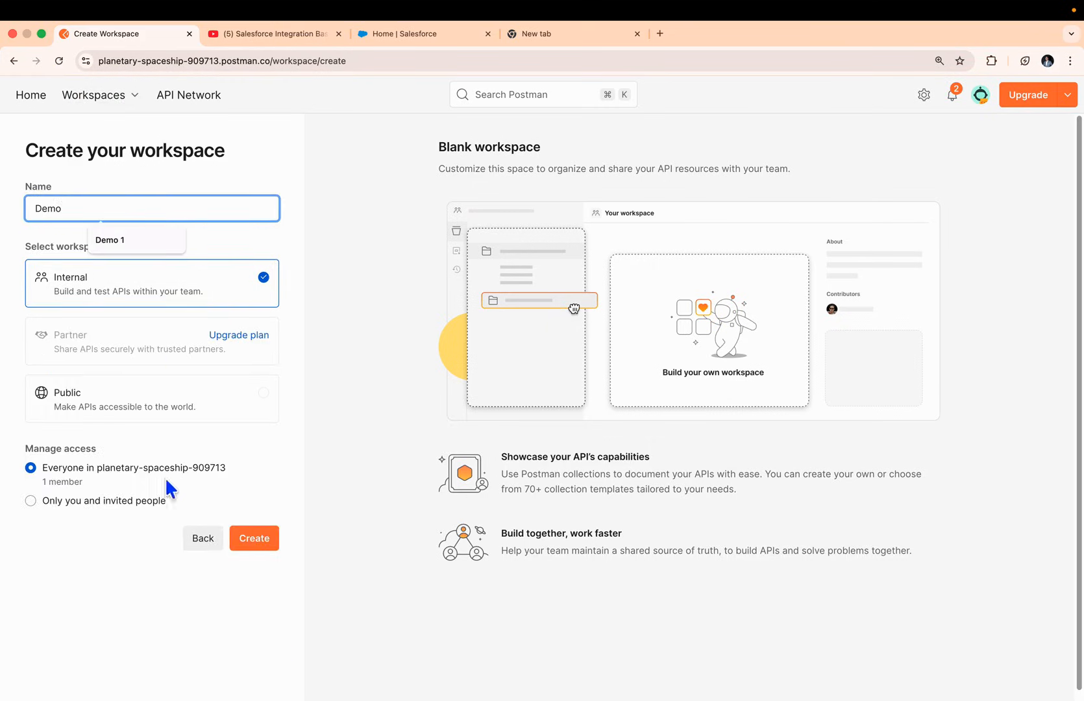
left_click(143, 494)
left_click(146, 501)
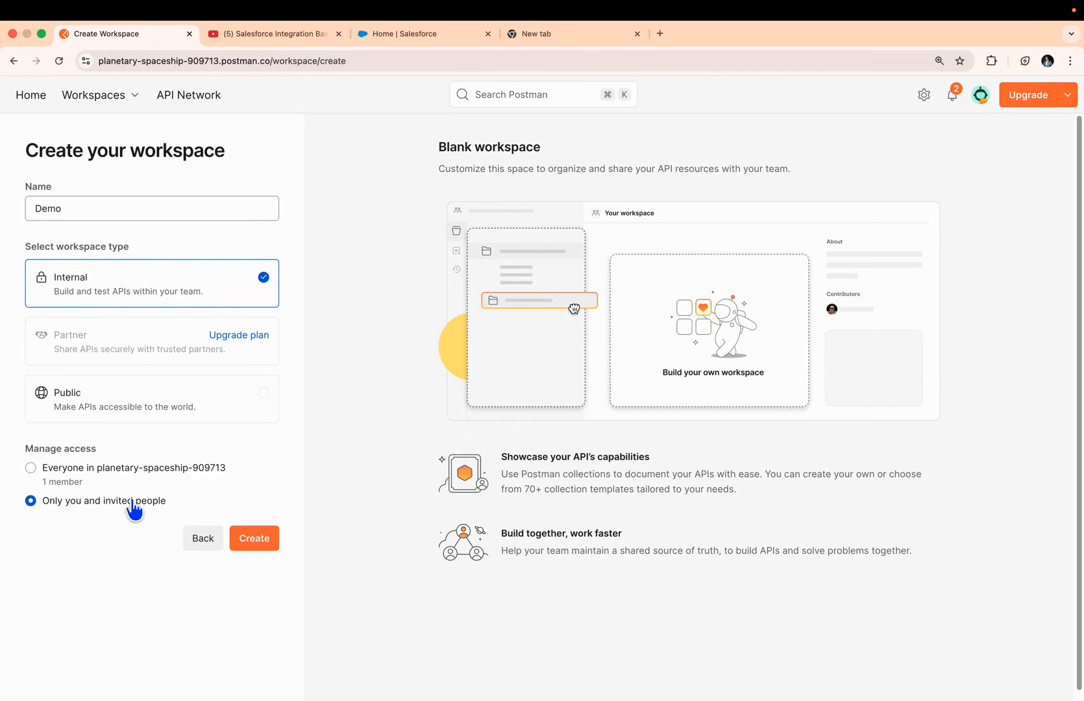
left_click(263, 542)
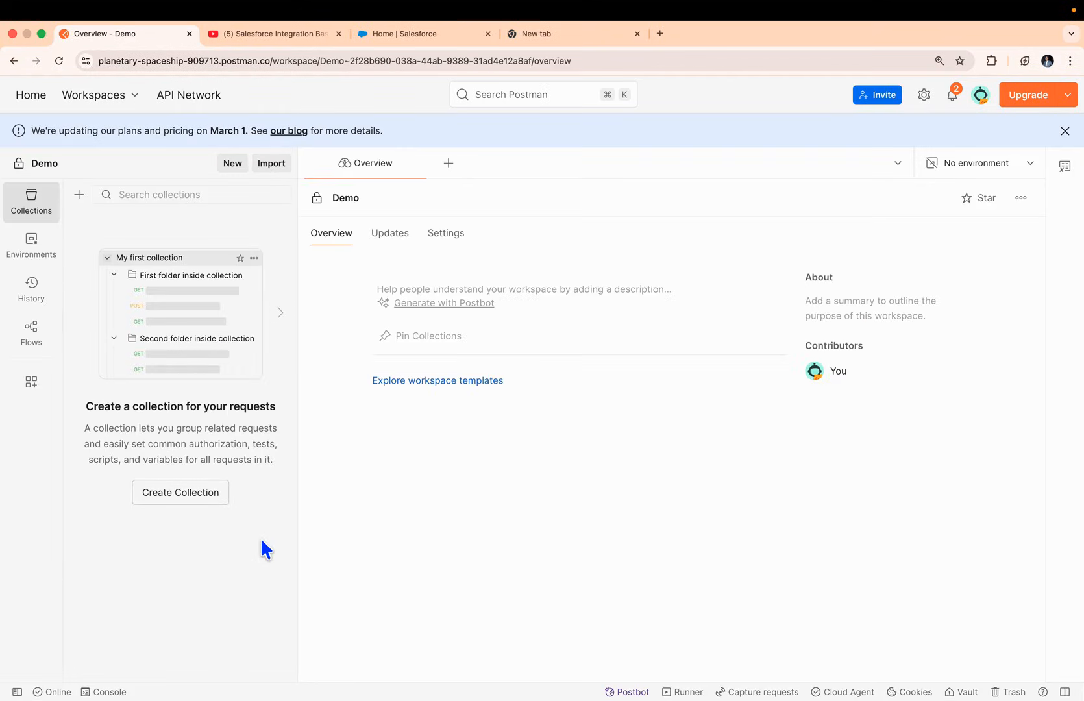
Open the Salesforce Platform APIs collection from the public Salesforce Developers workspace and collapse its folder tree
left_click(509, 97)
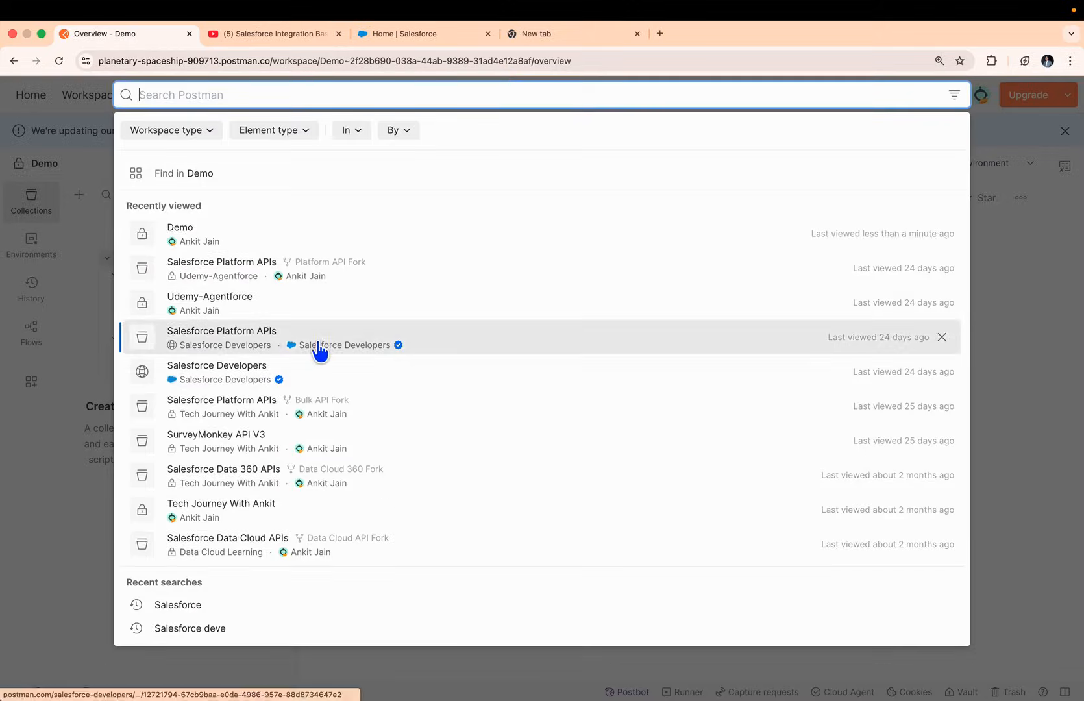
left_click(317, 343)
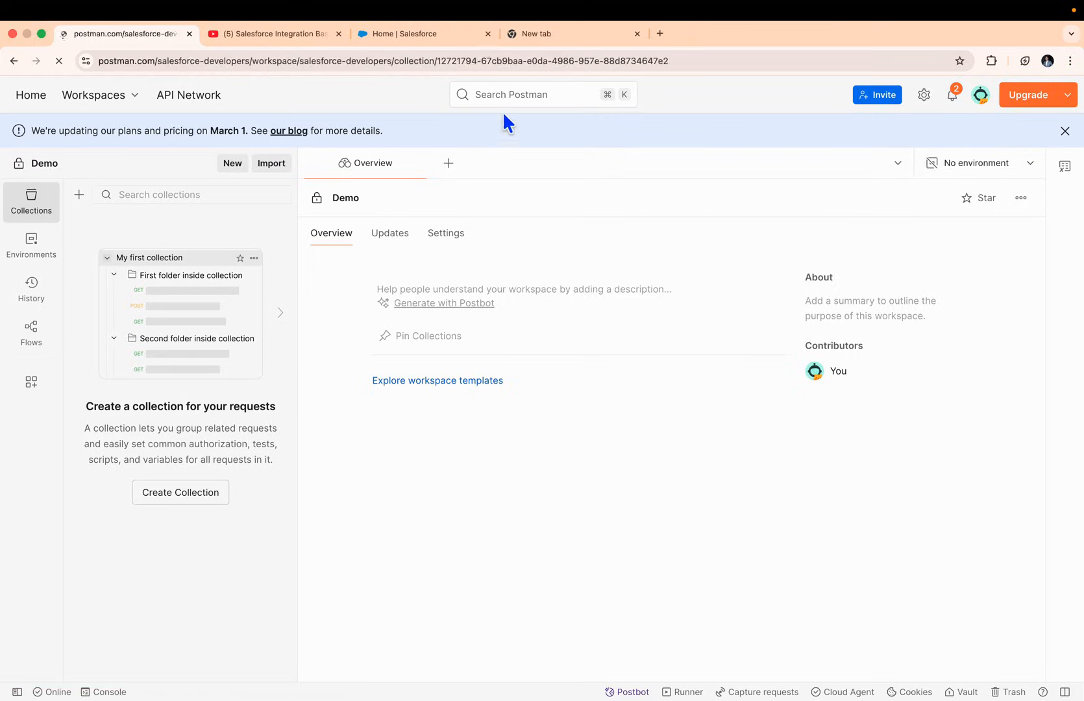
left_click(516, 94)
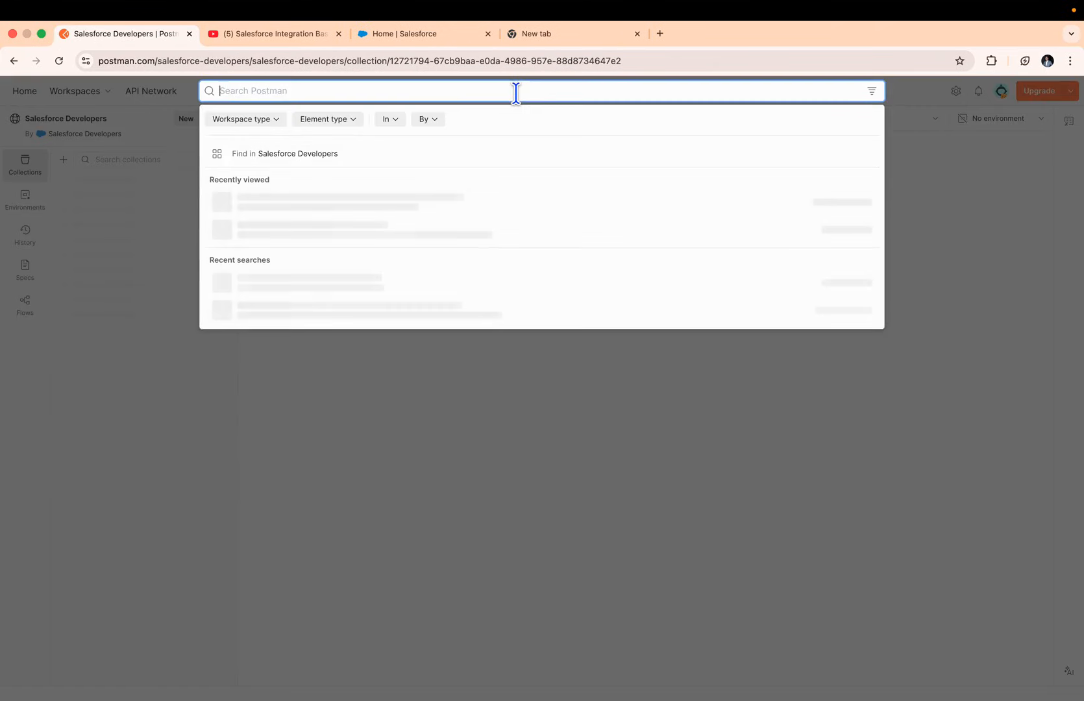
type("Sal")
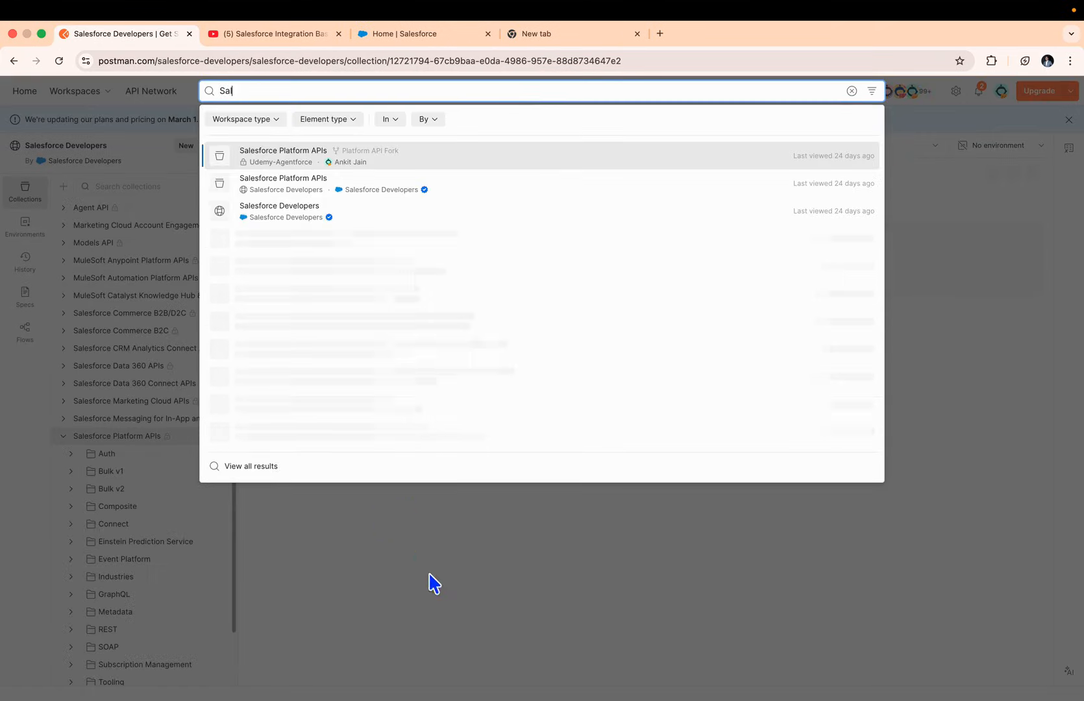
left_click(389, 574)
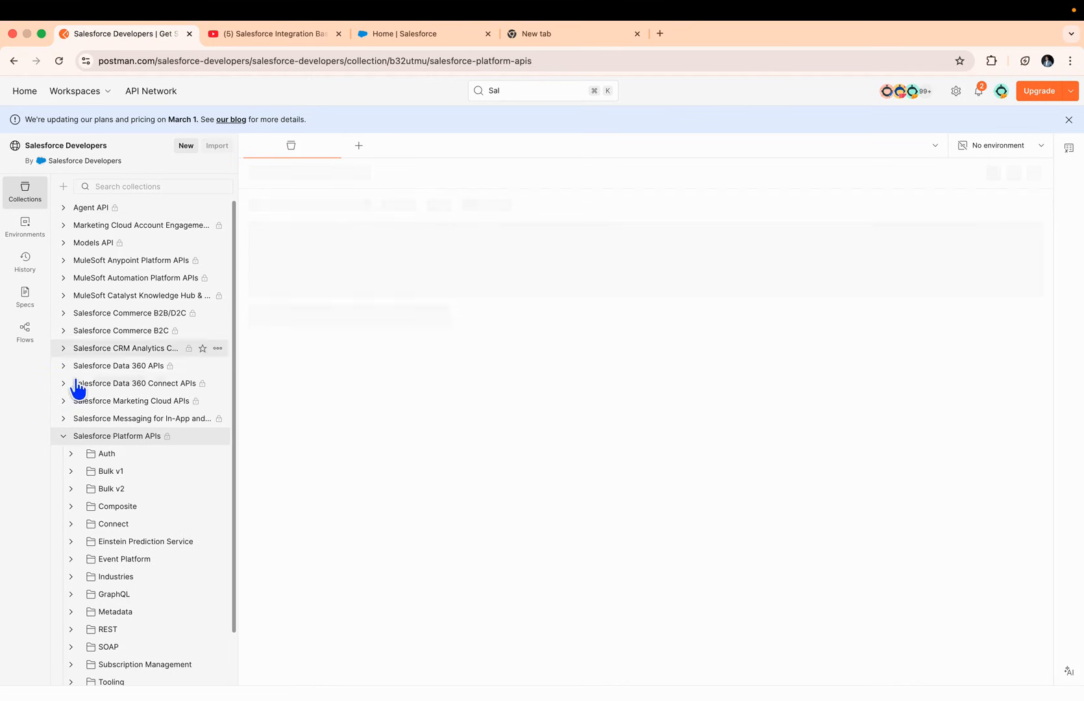
left_click(63, 436)
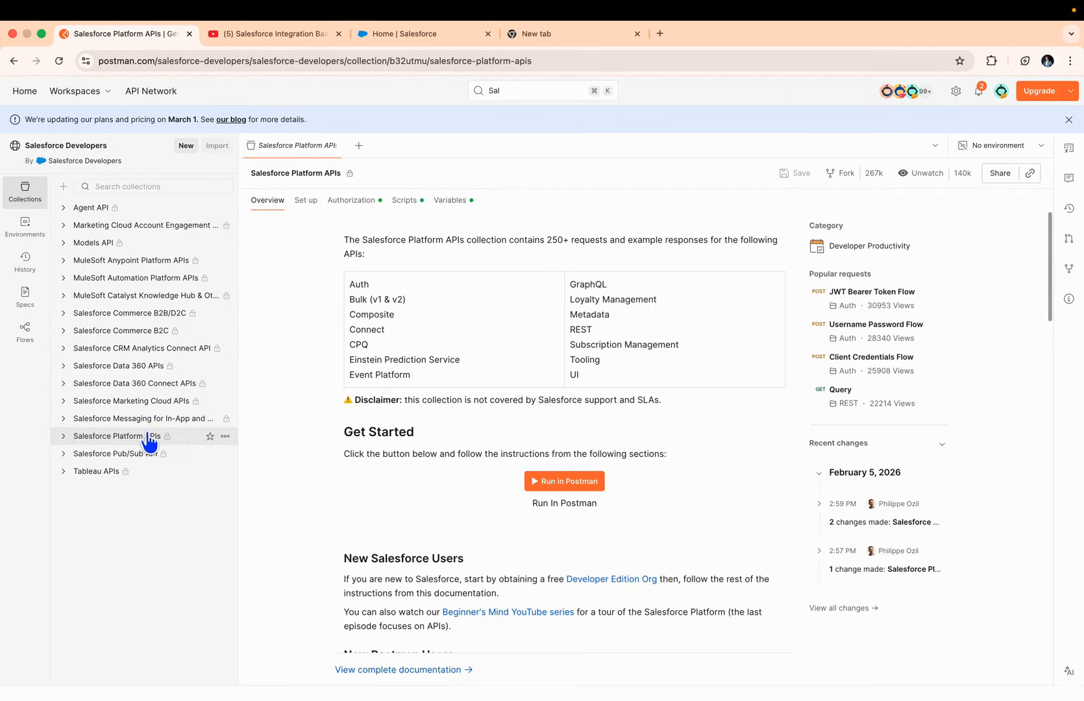
Start forking the Salesforce Platform APIs collection and set the fork label to Salesforce Platform API
left_click(225, 438)
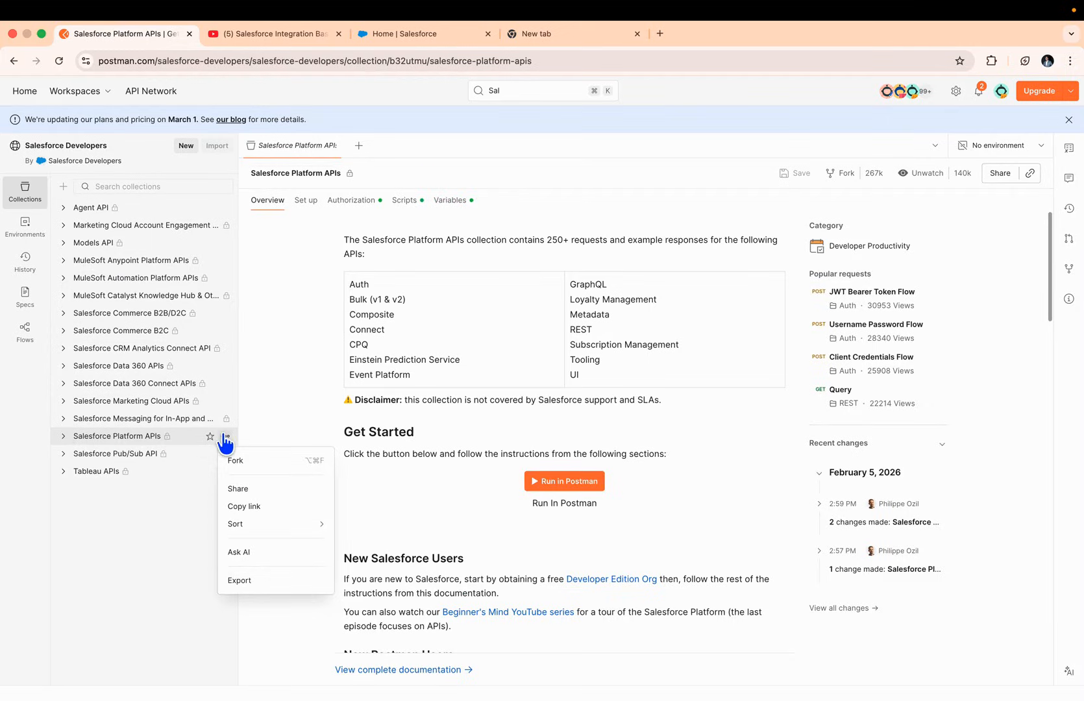
left_click(264, 463)
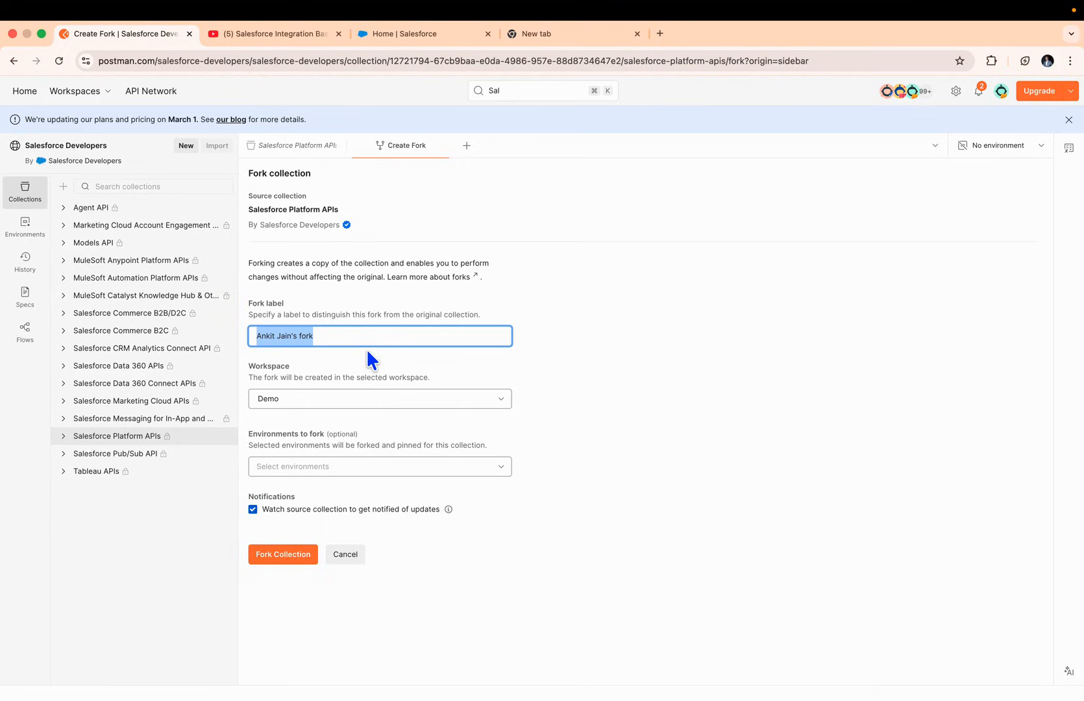
type("Sa")
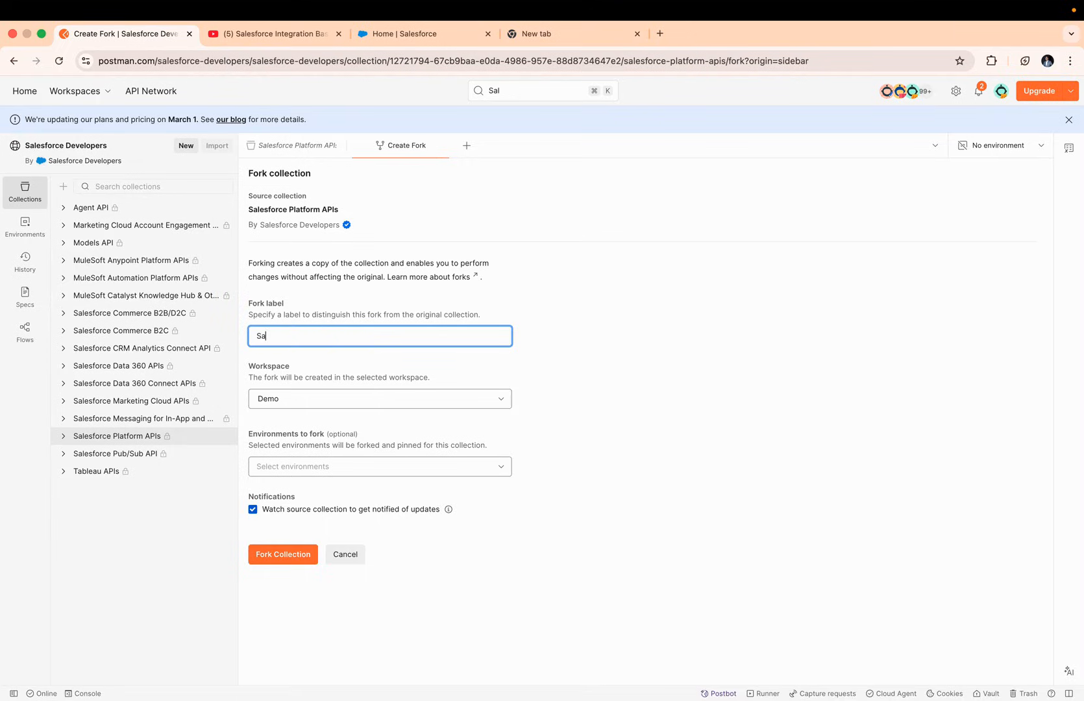
type("lesforce Platform API")
key("Tab")
key("Tab")
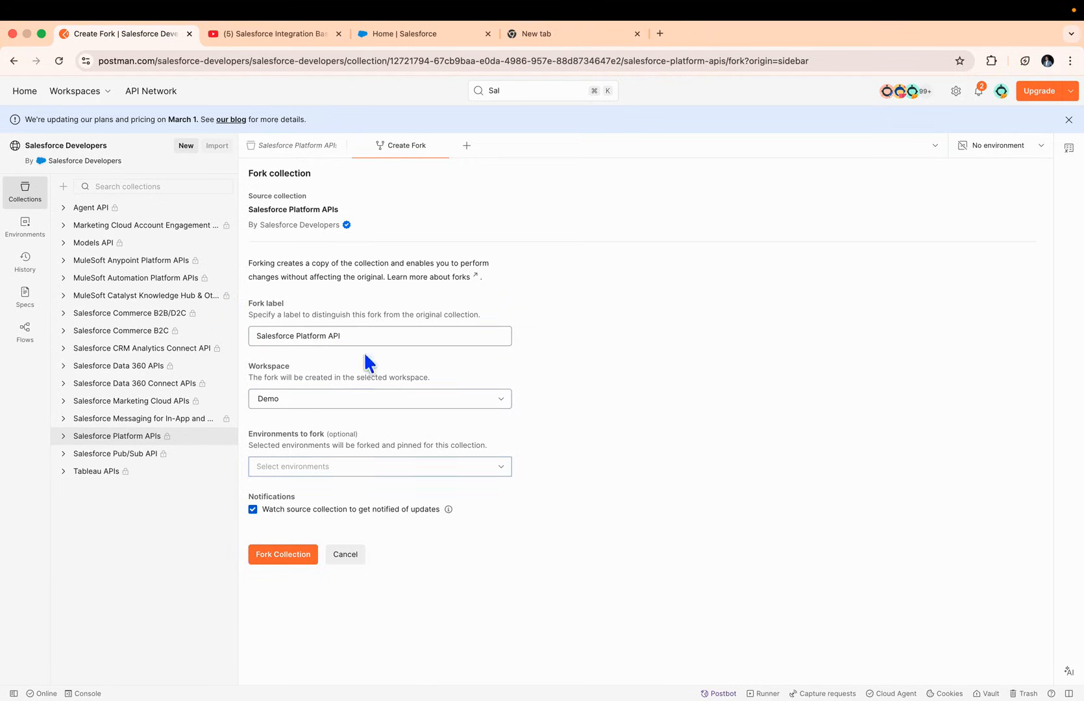
Keep Demo as the target workspace, turn off watching the source collection, and create the fork
left_click(280, 398)
left_click(283, 397)
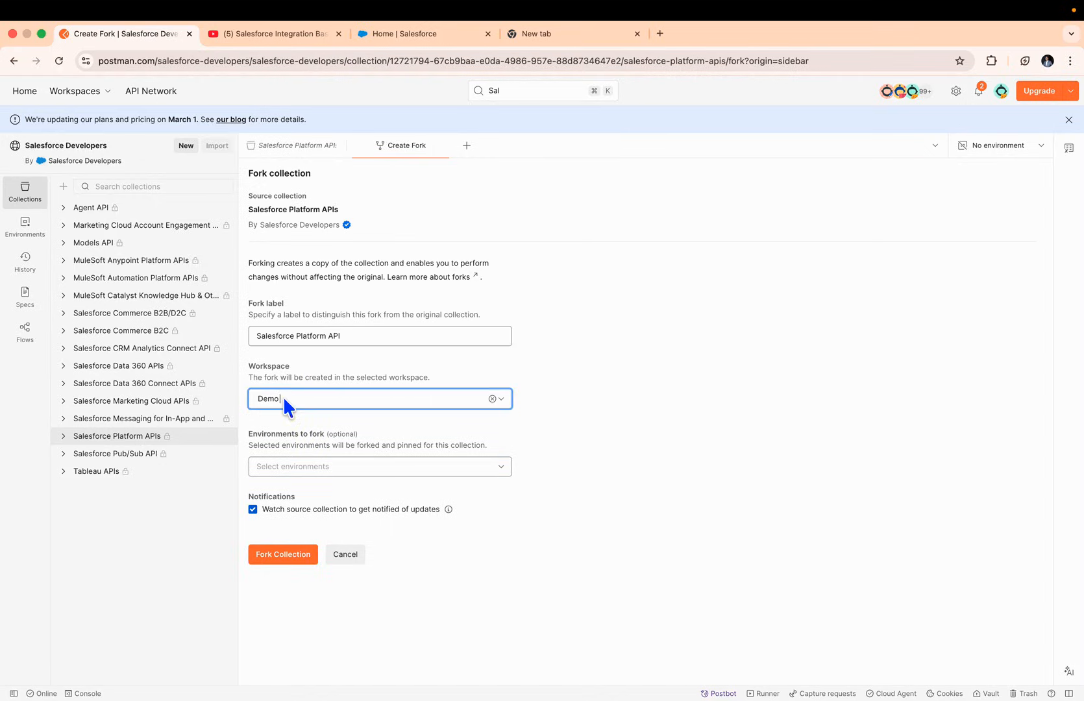
left_click(286, 510)
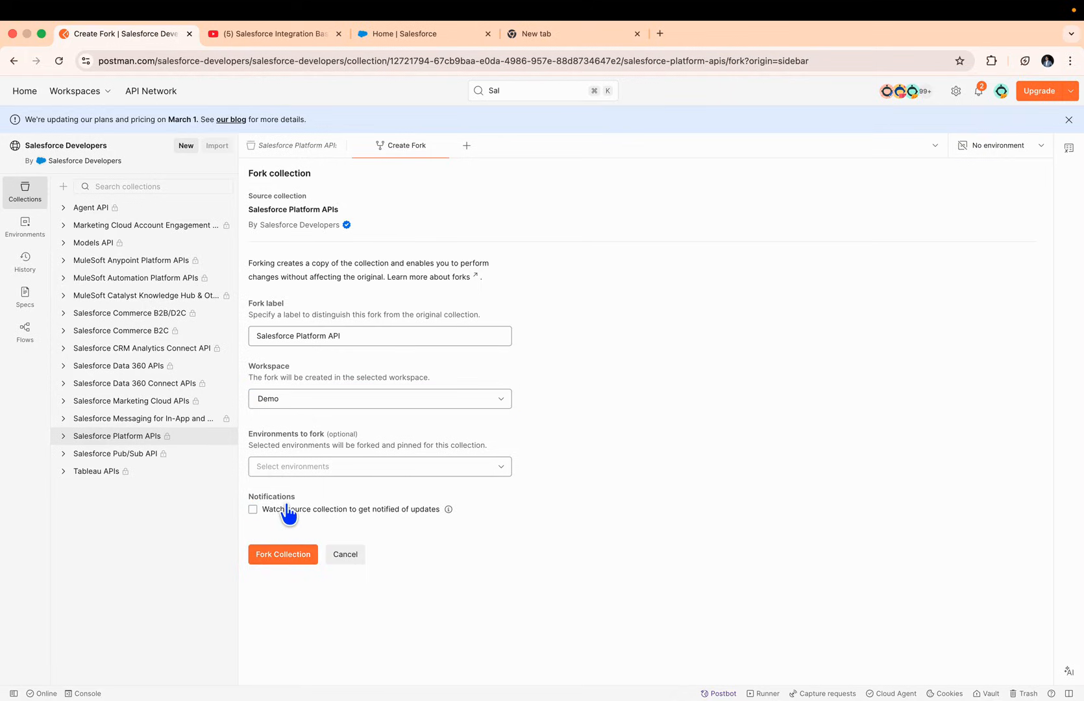
left_click(287, 559)
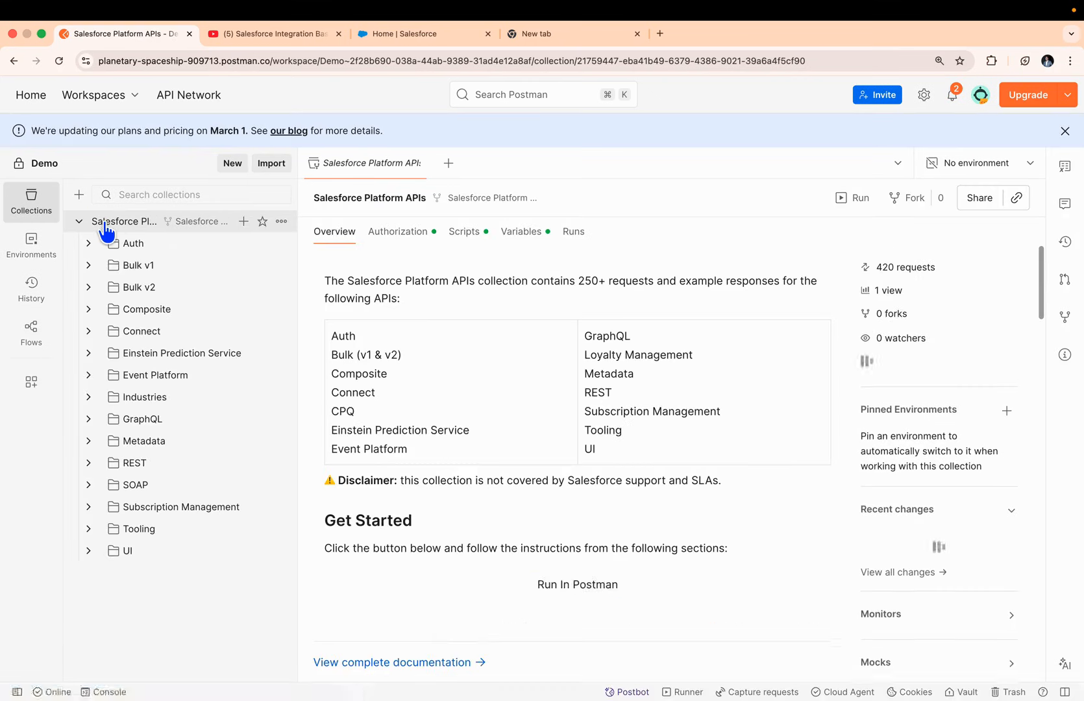
Try to get a new access token from the forked Salesforce Platform APIs collection's authorization settings
scroll(568, 404, "down", 1)
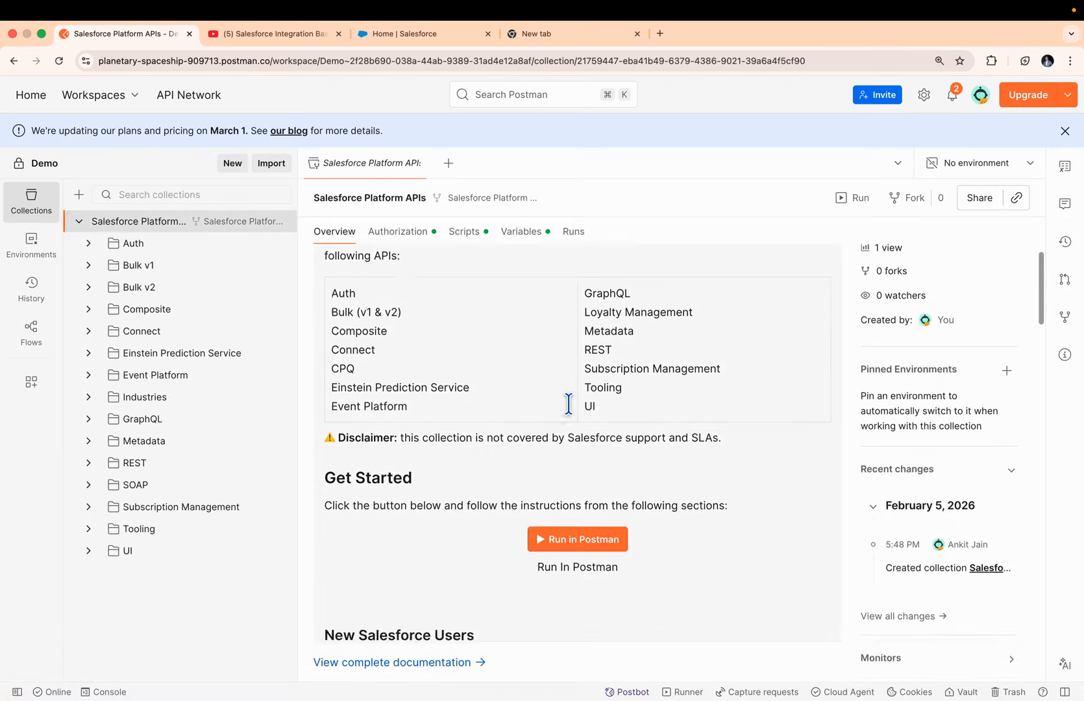
scroll(568, 403, "down", 10)
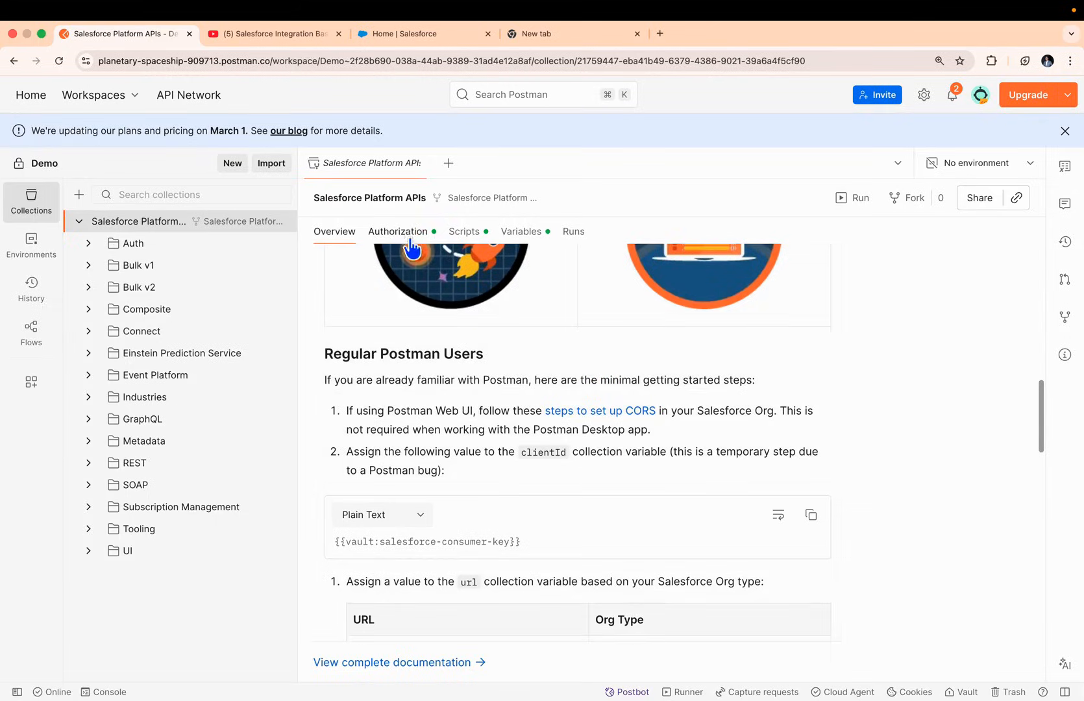
left_click(410, 241)
scroll(443, 533, "down", 10)
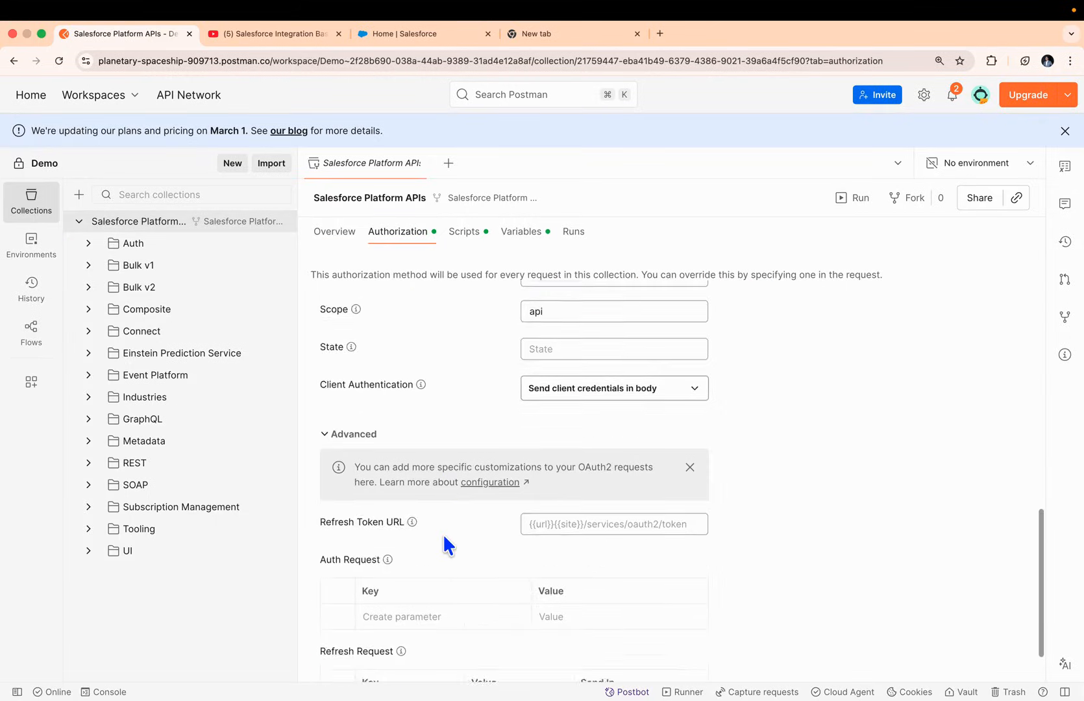
scroll(442, 533, "down", 3)
left_click(356, 665)
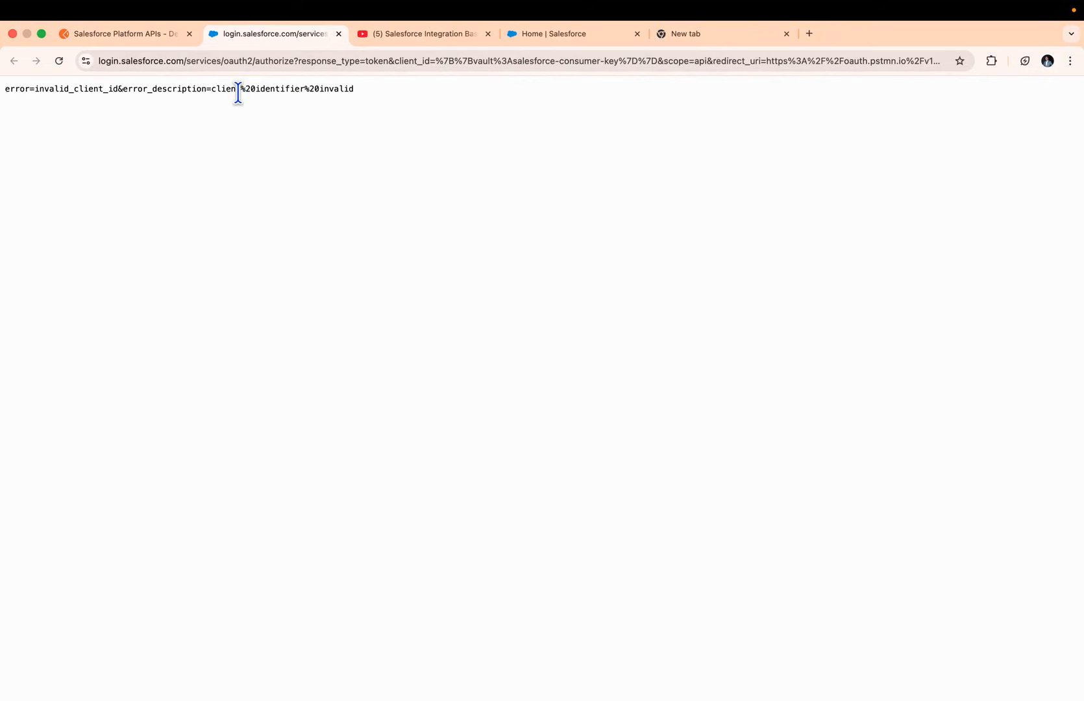
Switch to the Salesforce org, find App Manager in Setup, and start a new external client app
left_click(530, 40)
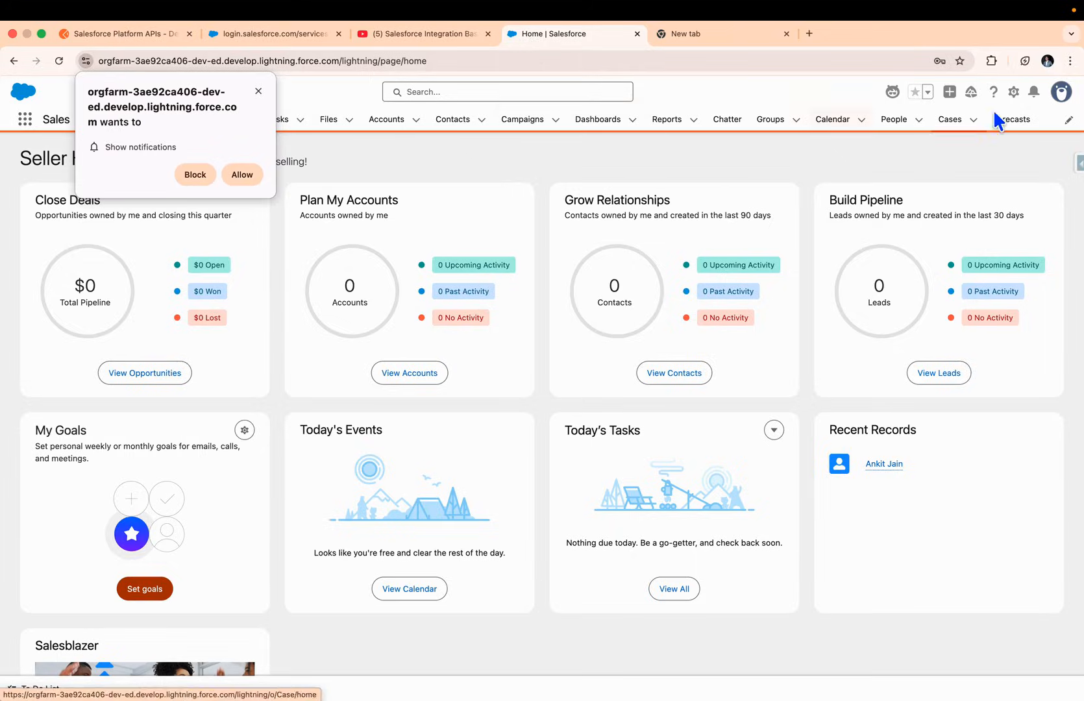
left_click(1016, 92)
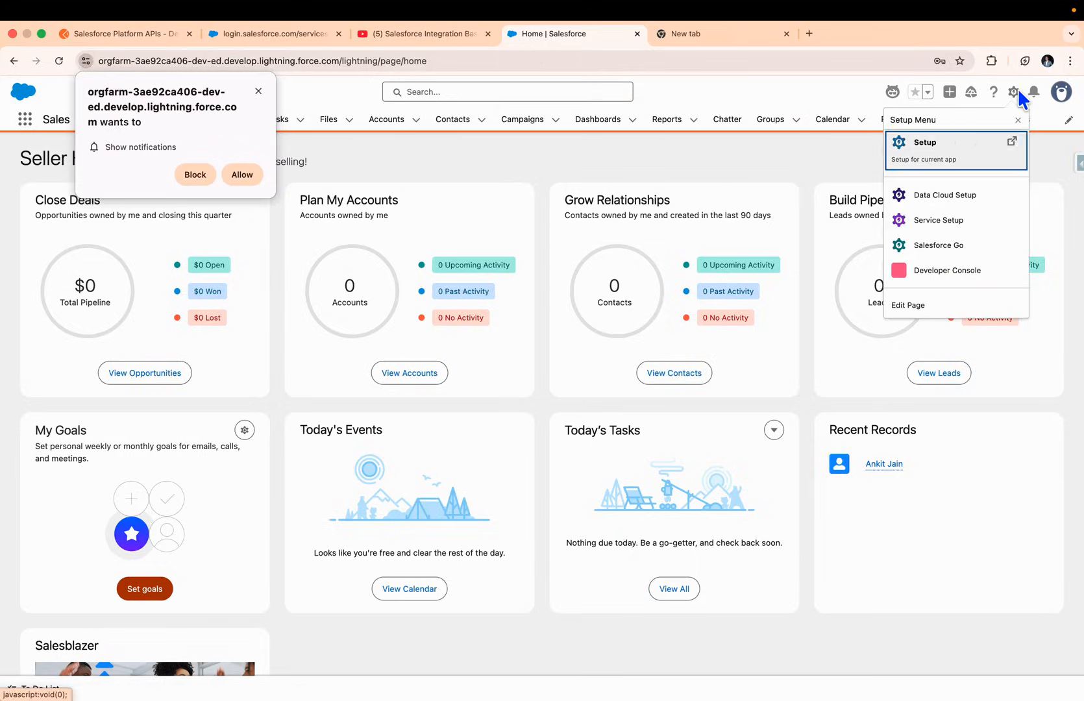
left_click(960, 148)
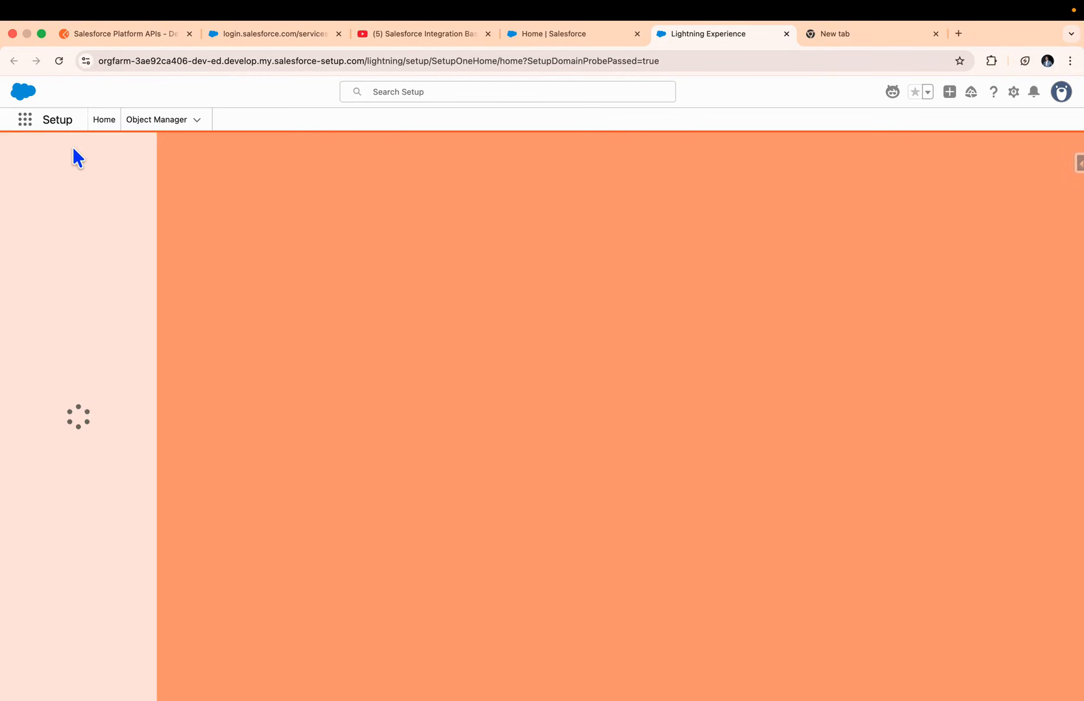
left_click(73, 148)
type("A")
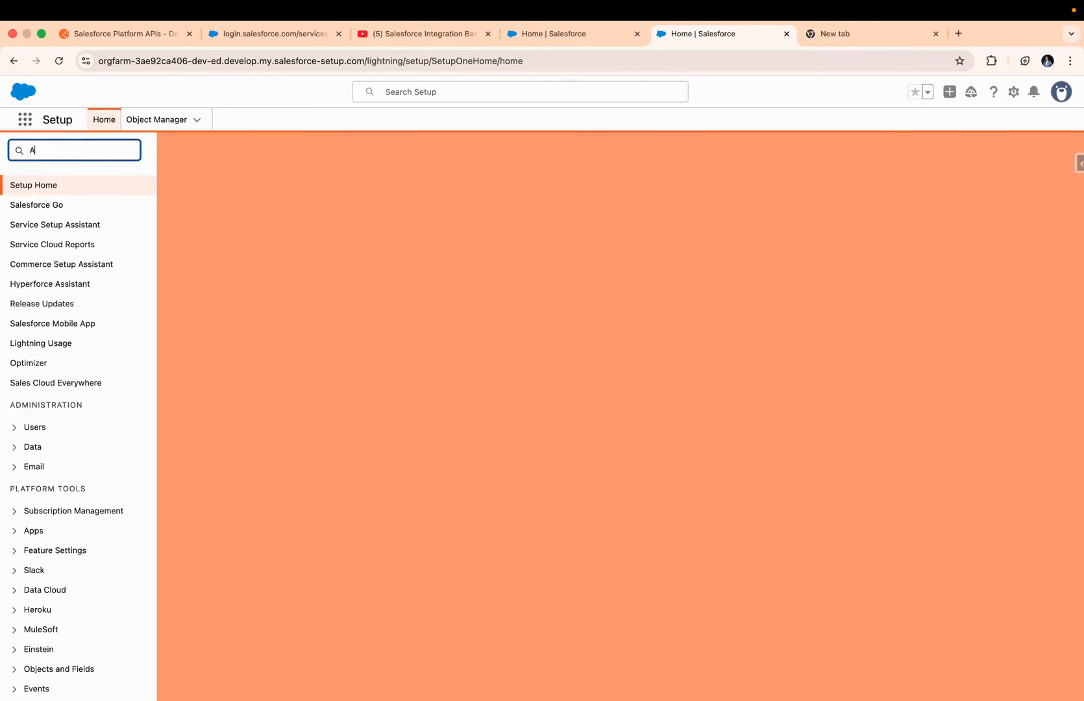
type("pp manager")
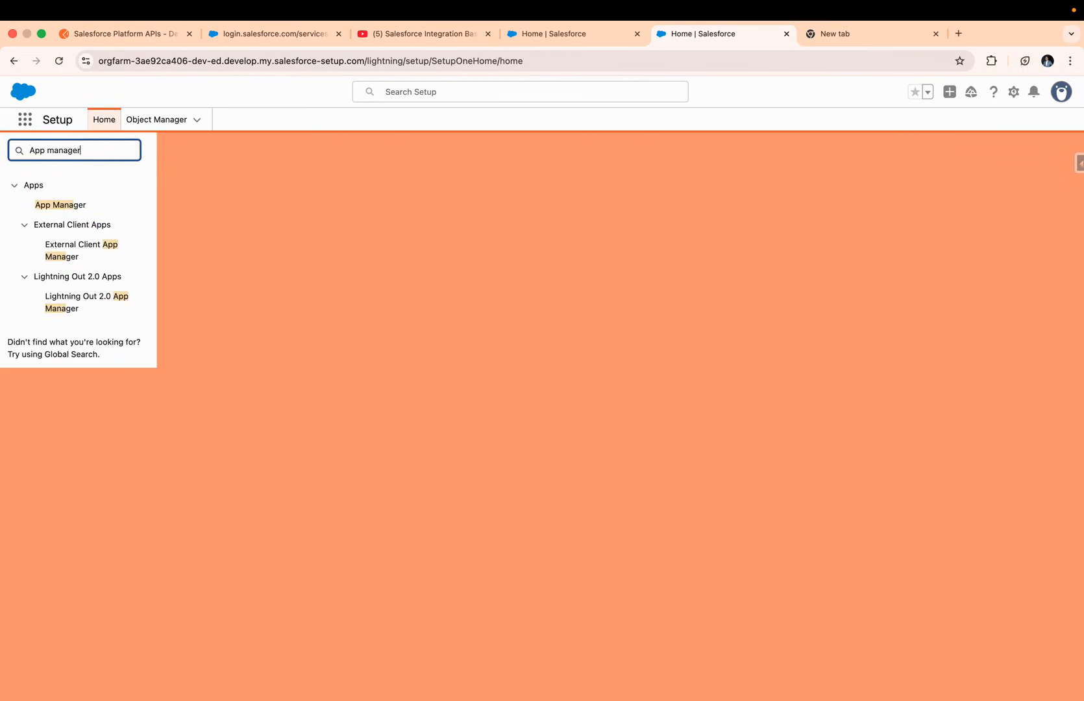
left_click(56, 209)
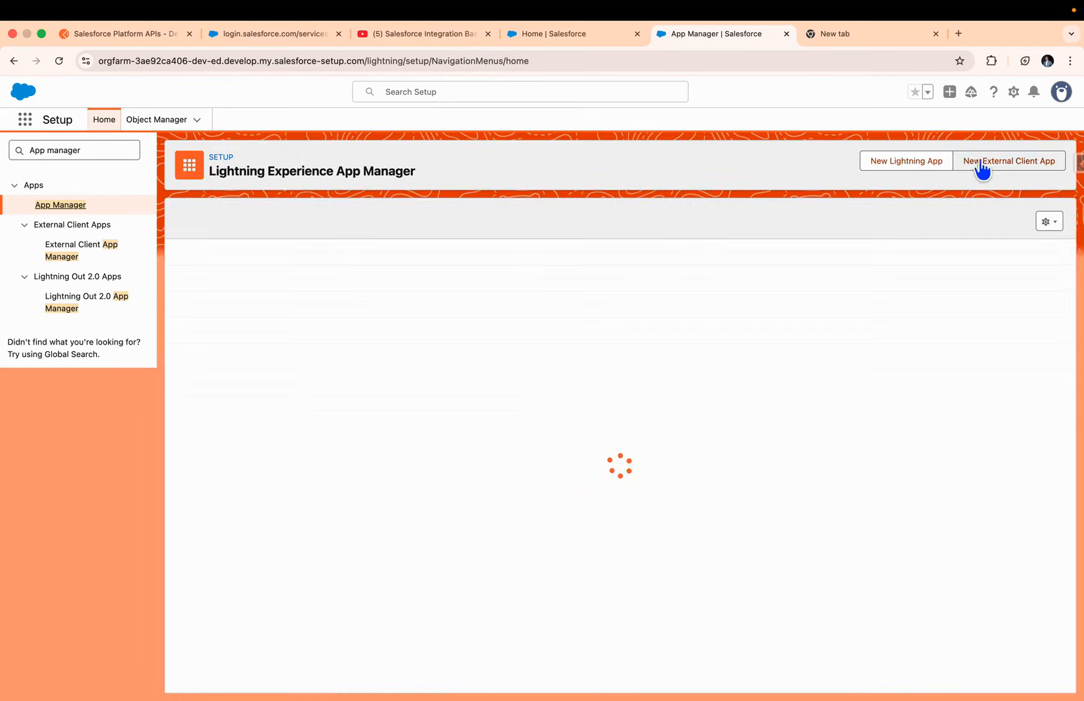
left_click(981, 162)
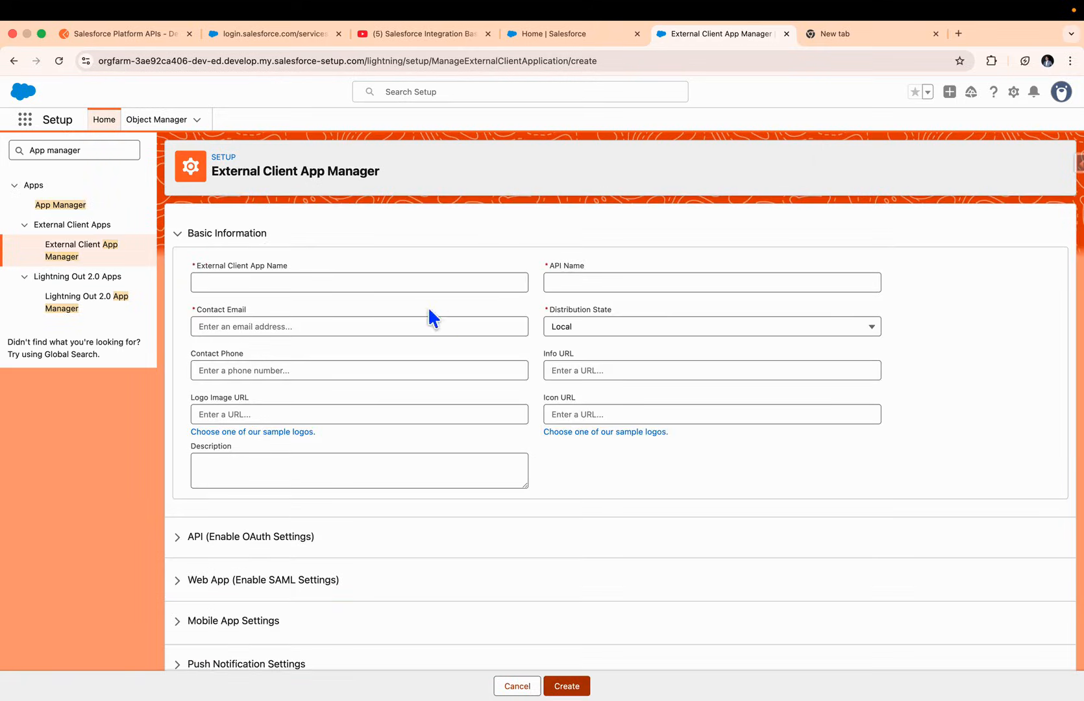
Name the external client app Postman and fill in the contact email with the saved address
left_click(439, 282)
type("Postman")
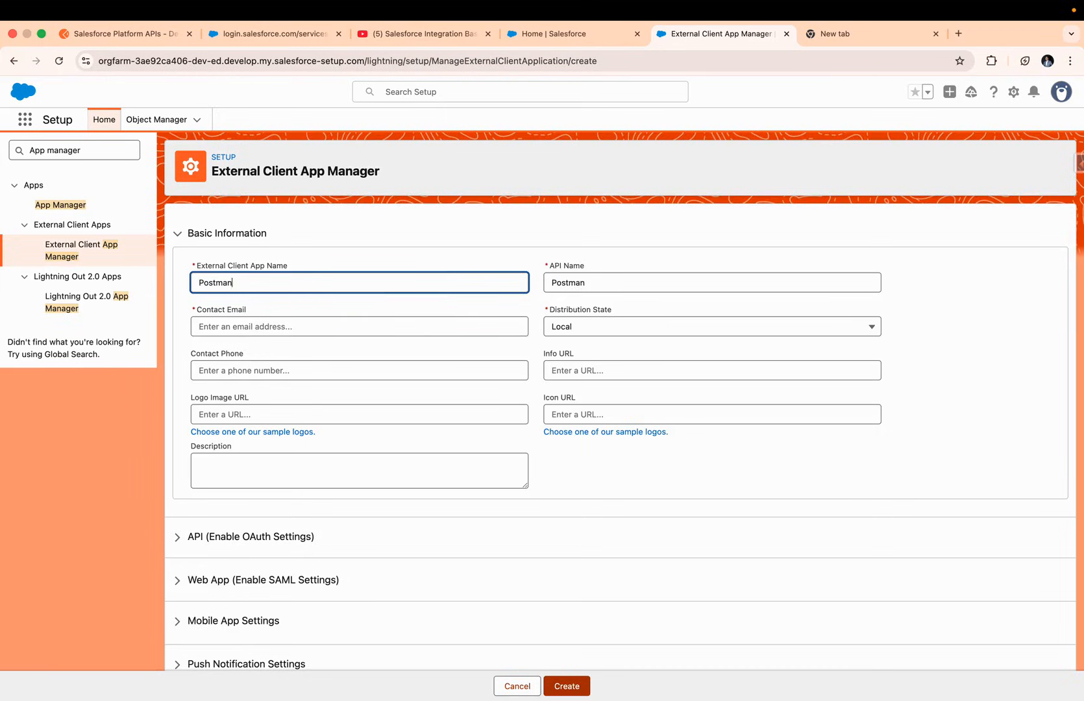
key("Tab")
left_click(347, 320)
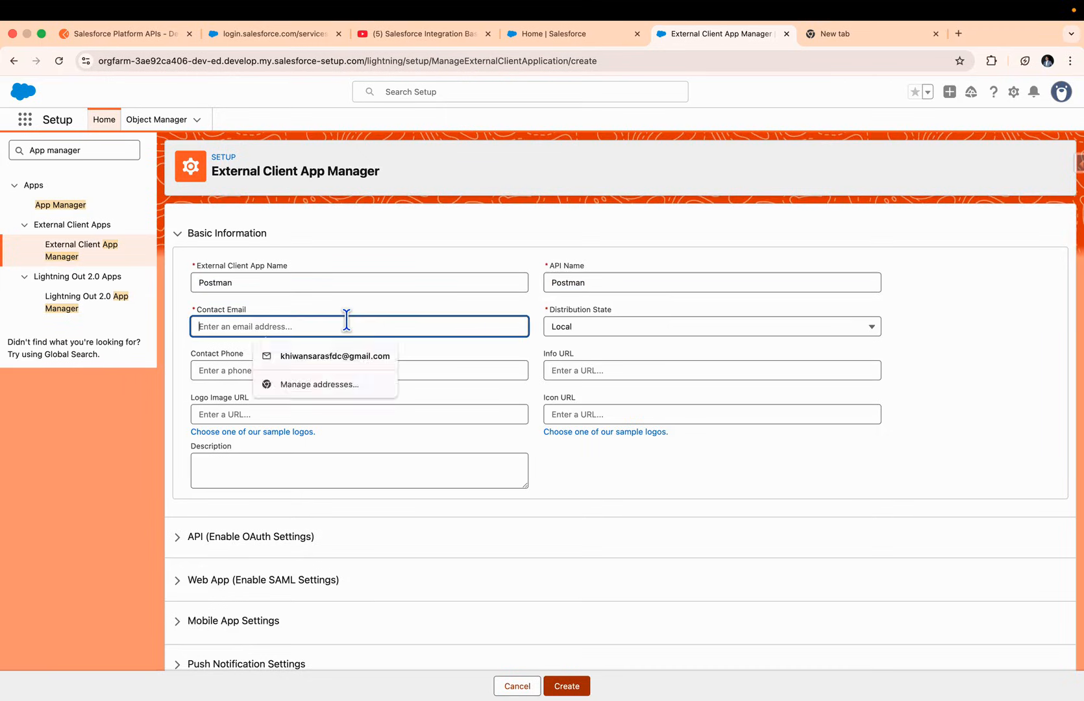
left_click(324, 359)
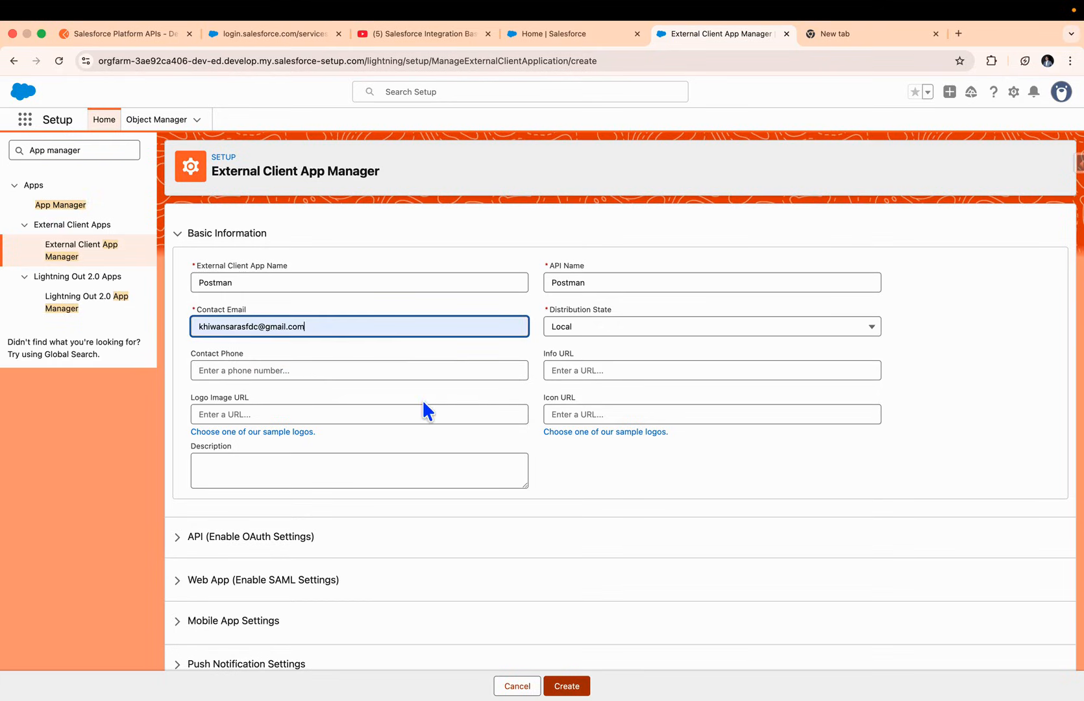
Enable OAuth in the external client app's API settings, dismissing the notification request and the My Service Journey pop-up
scroll(423, 402, "down", 1)
scroll(421, 399, "down", 1)
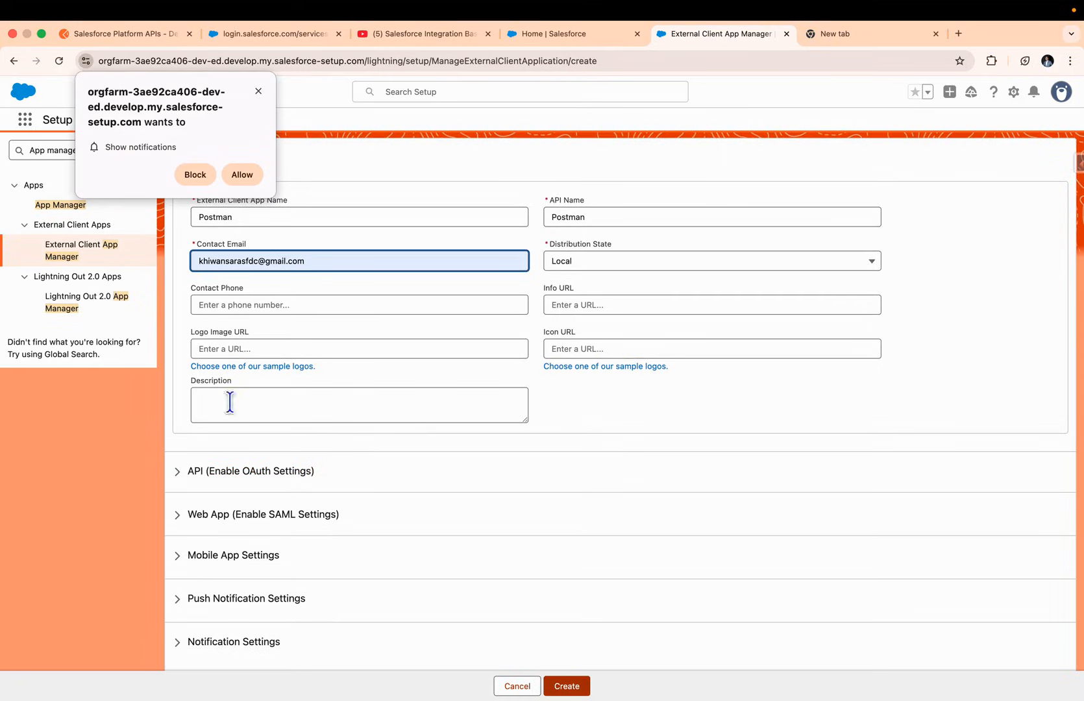
left_click(258, 91)
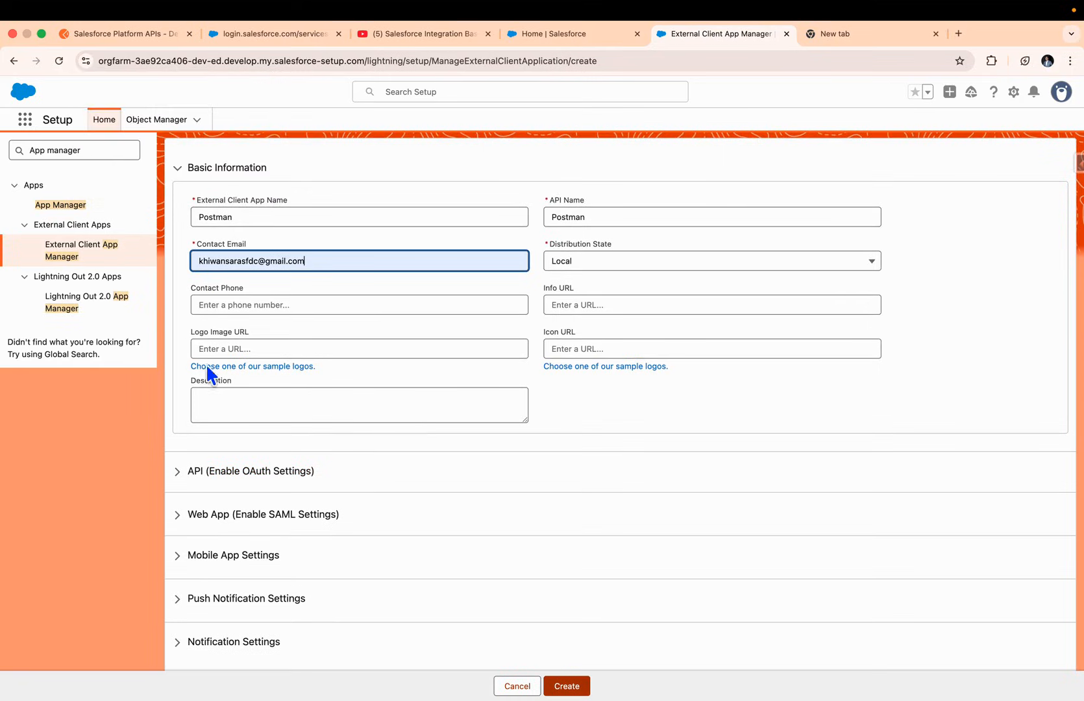
left_click(189, 472)
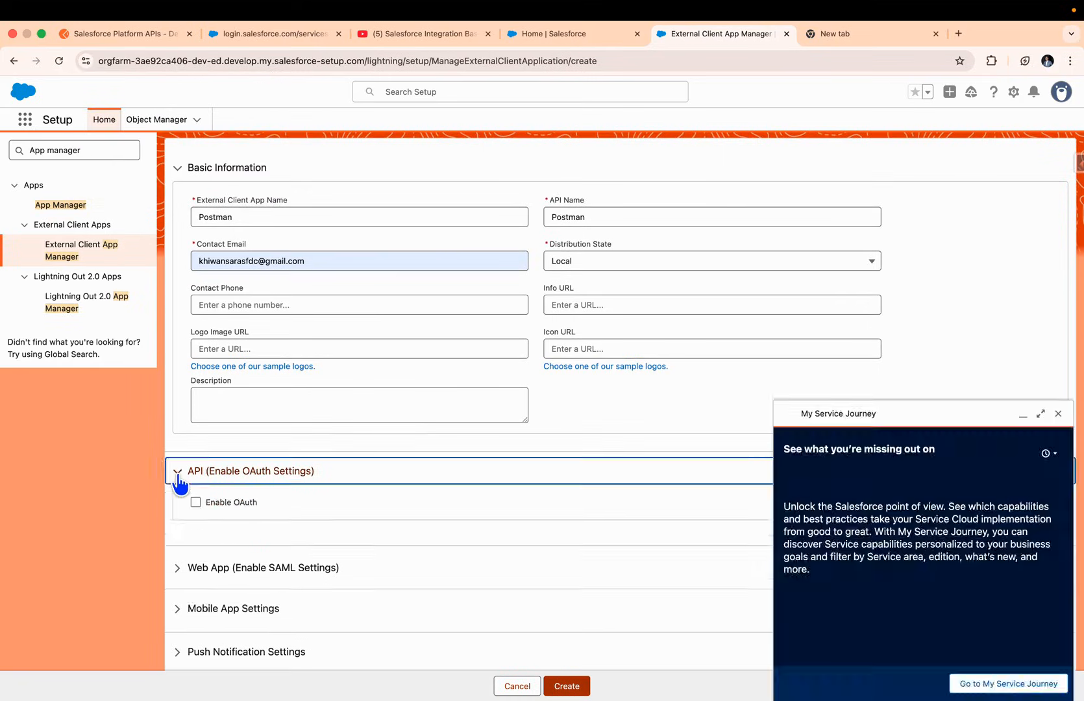
left_click(1058, 414)
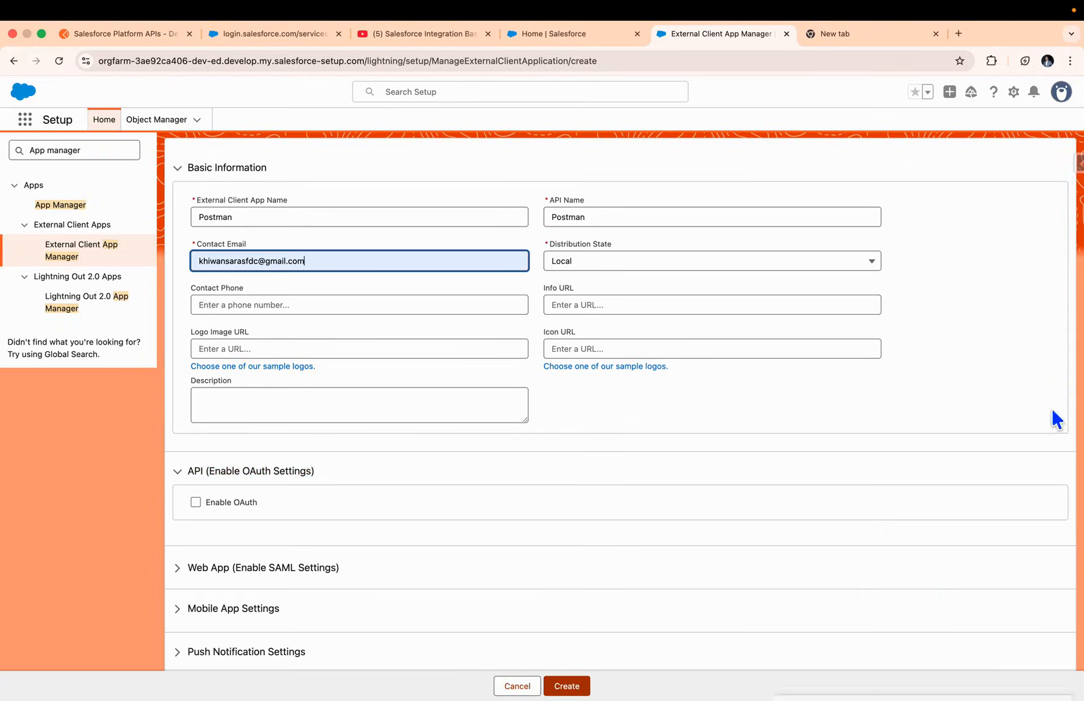
left_click(194, 502)
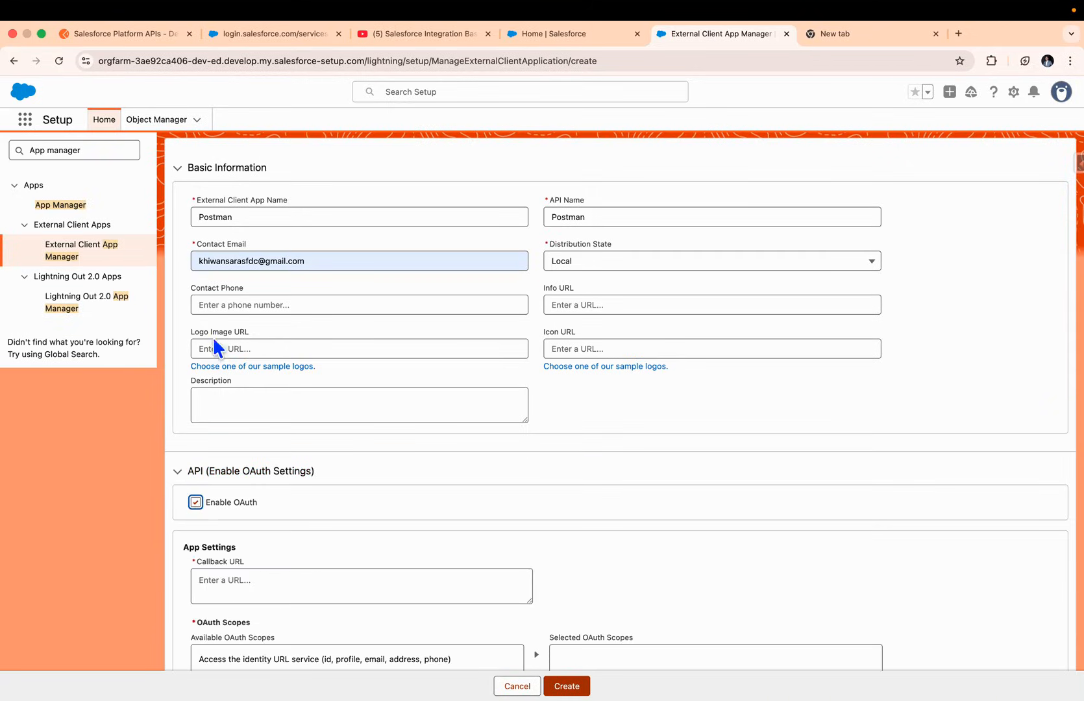
Switch to Postman, close the pending access token authentication, and review the collection's OAuth 2.0 settings
left_click(131, 34)
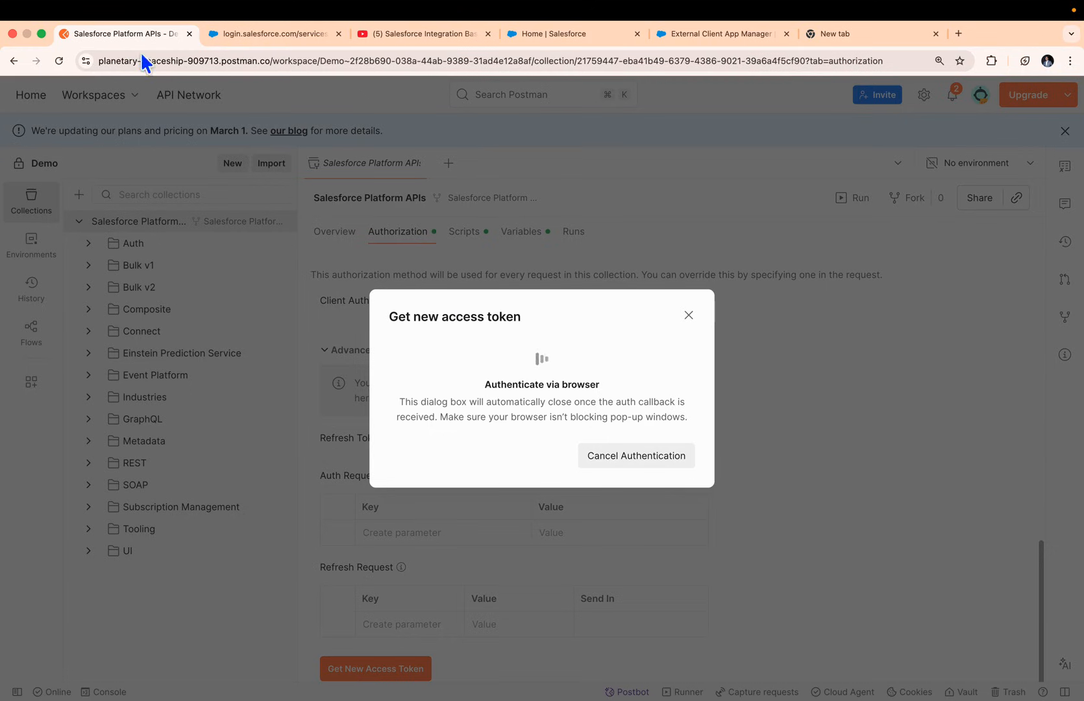
left_click(688, 316)
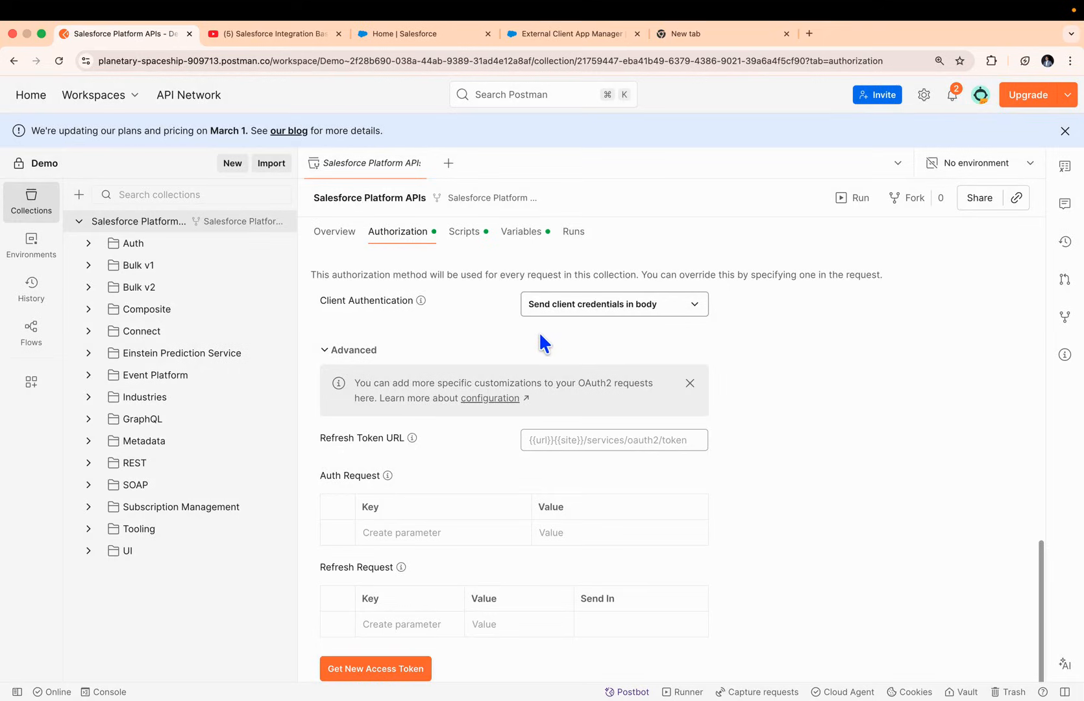
scroll(545, 341, "up", 10)
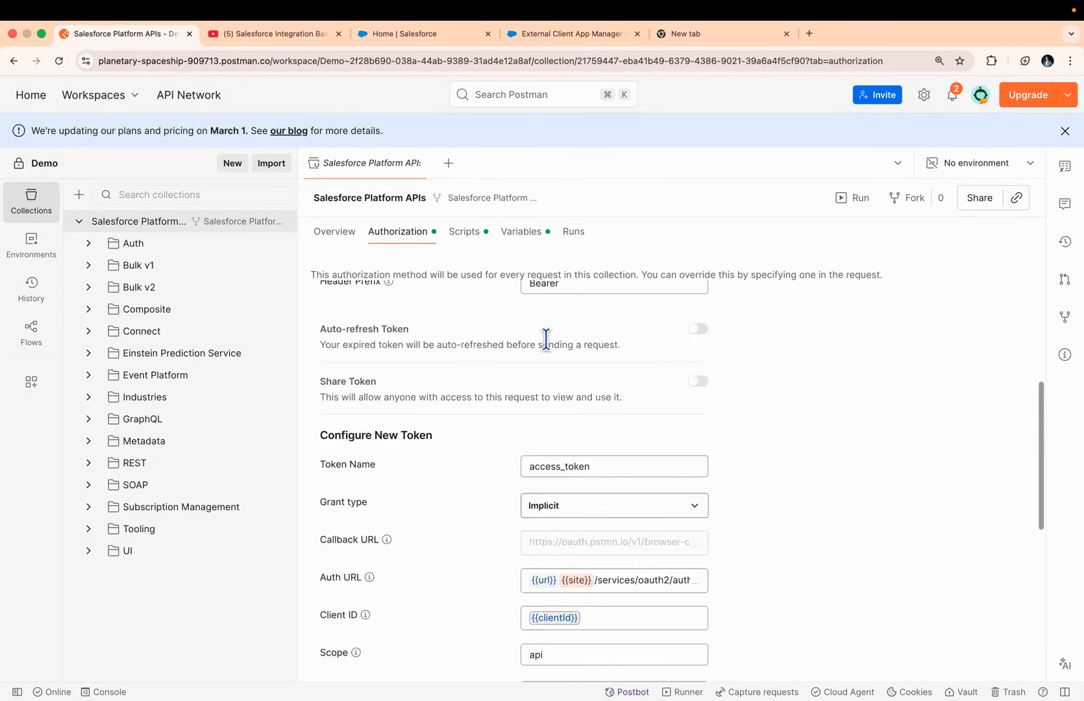
scroll(546, 338, "up", 5)
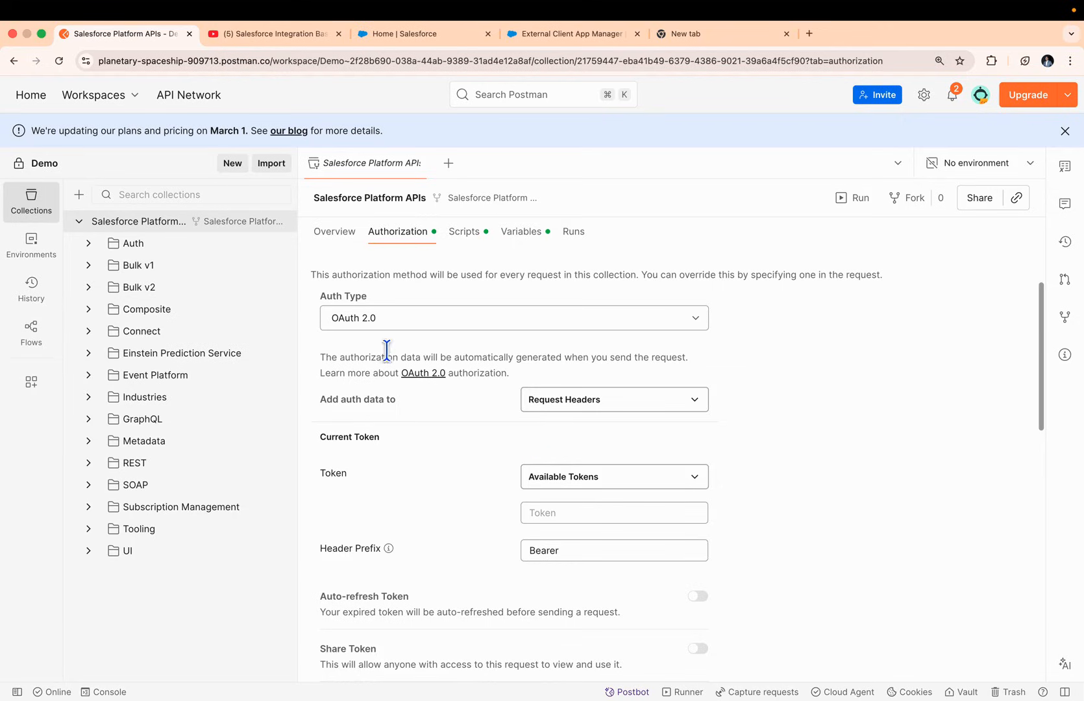
scroll(379, 354, "down", 2)
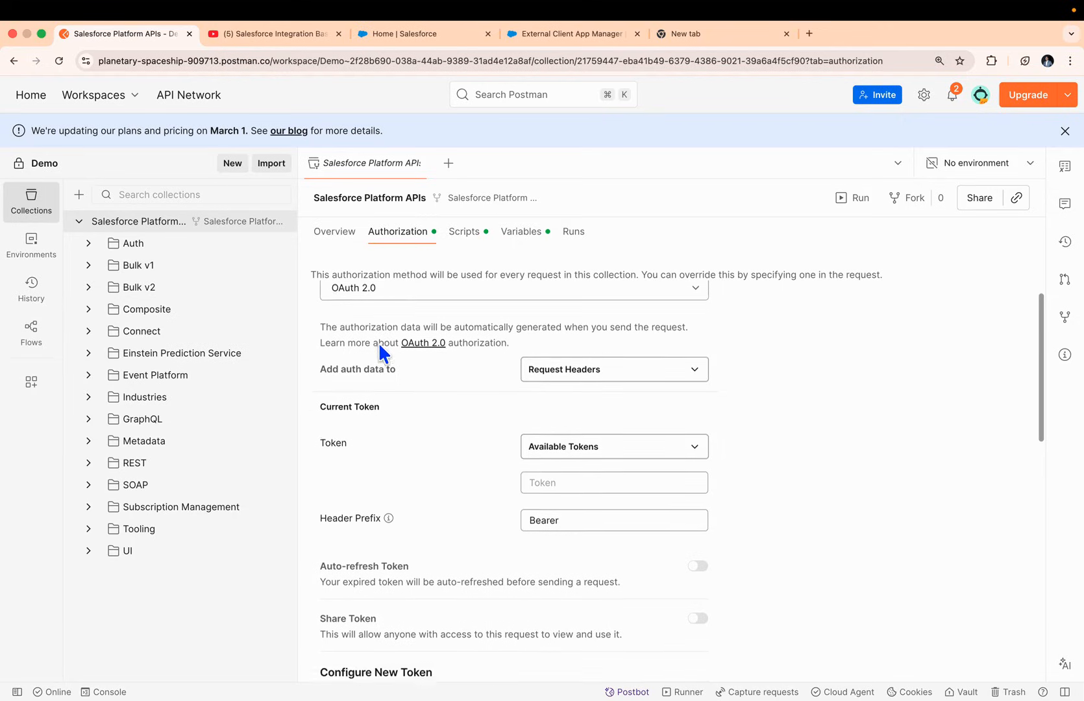
scroll(572, 519, "down", 4)
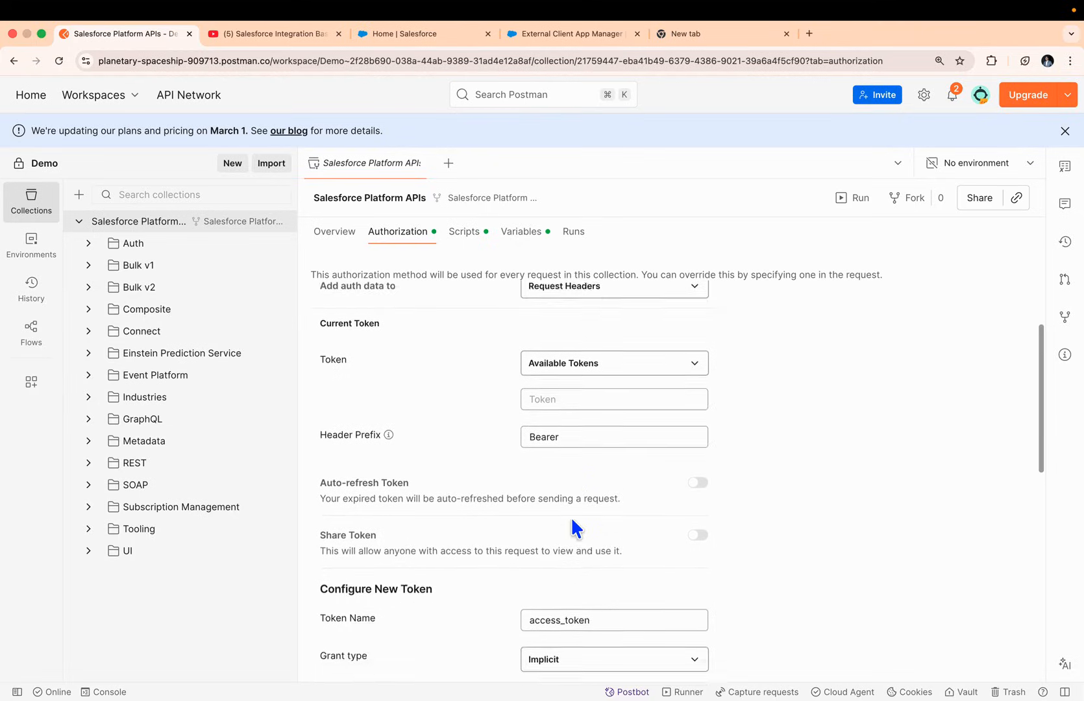
left_click(536, 36)
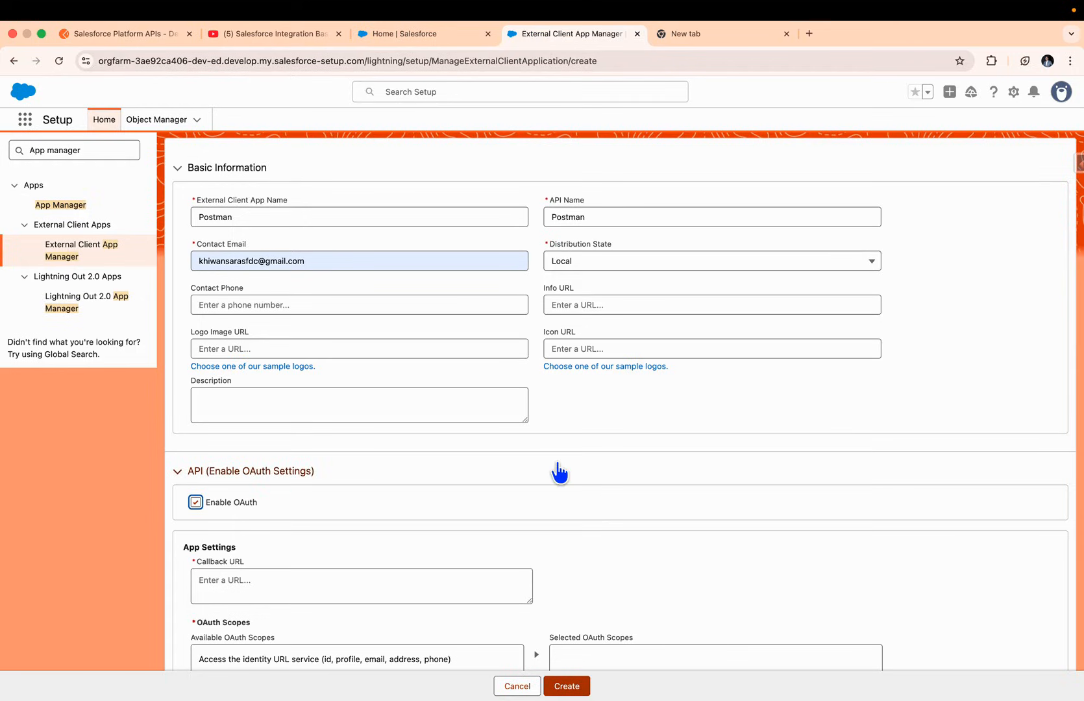
scroll(559, 472, "down", 1)
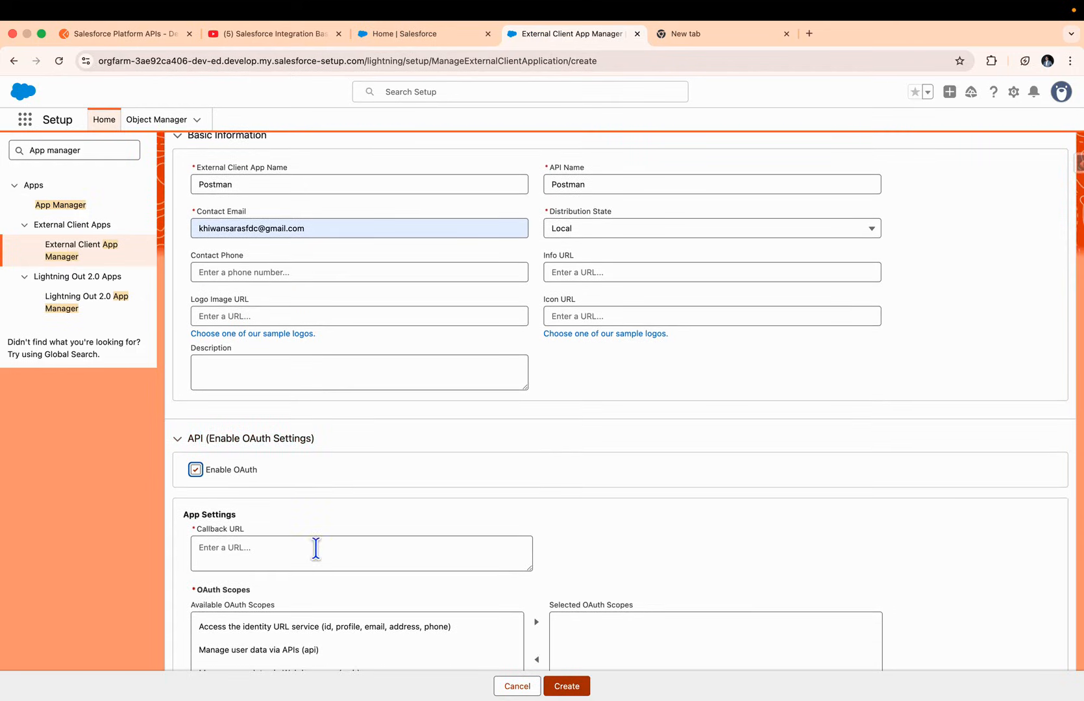
left_click(109, 39)
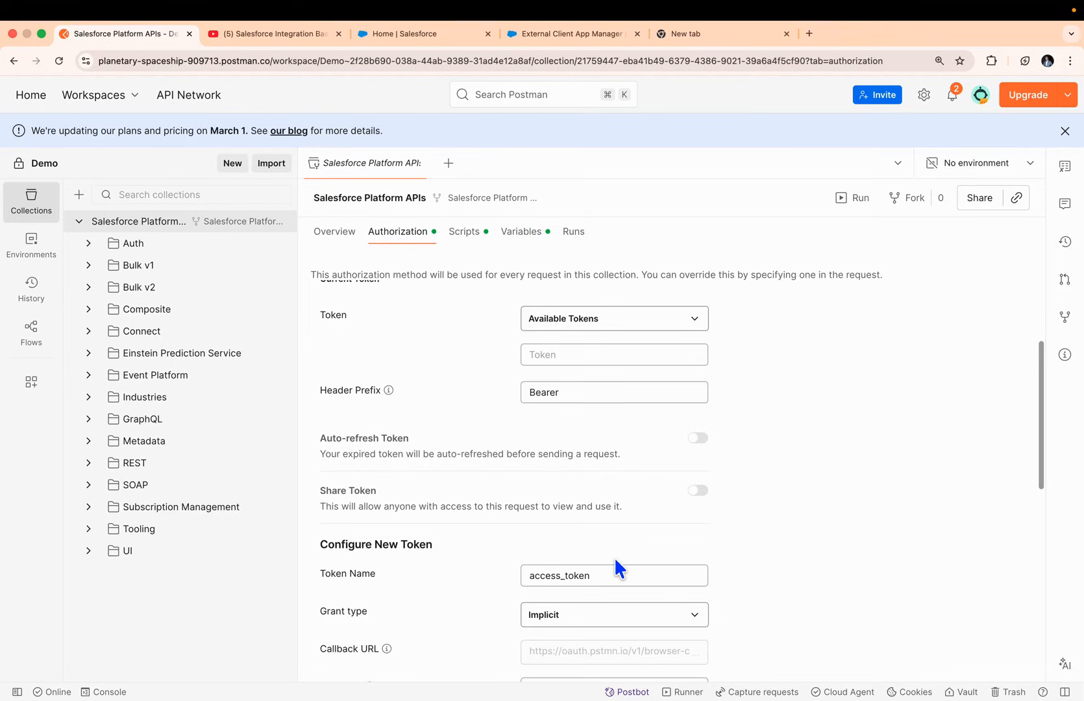
scroll(614, 557, "down", 3)
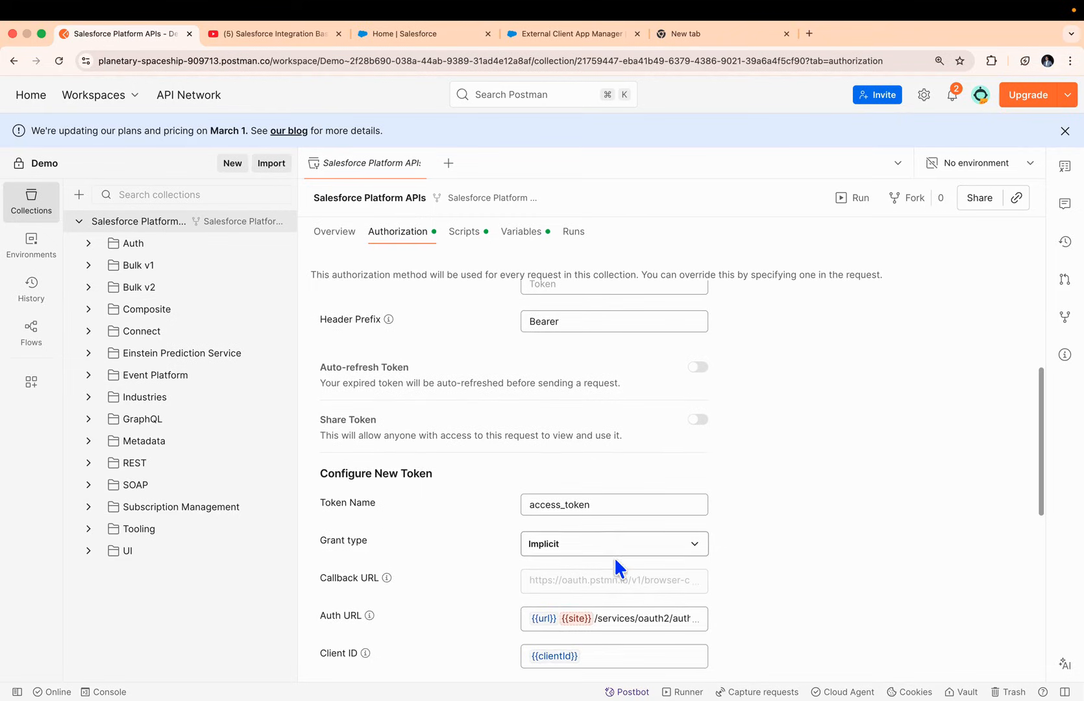
triple_click(575, 582)
key("super+c")
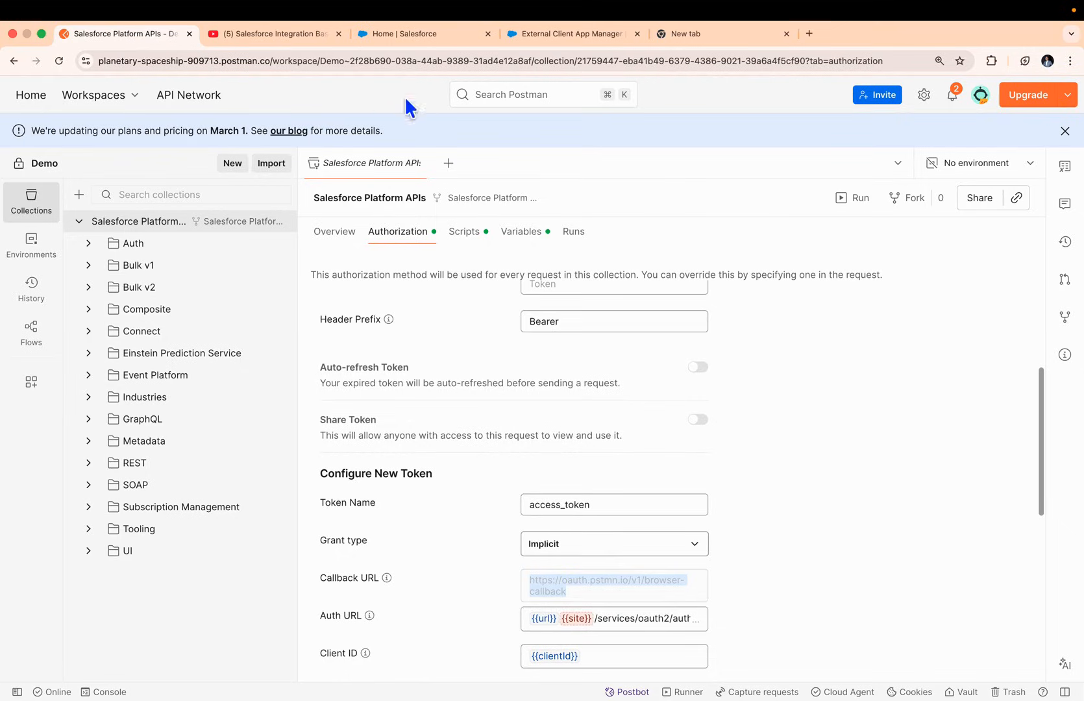
left_click(516, 36)
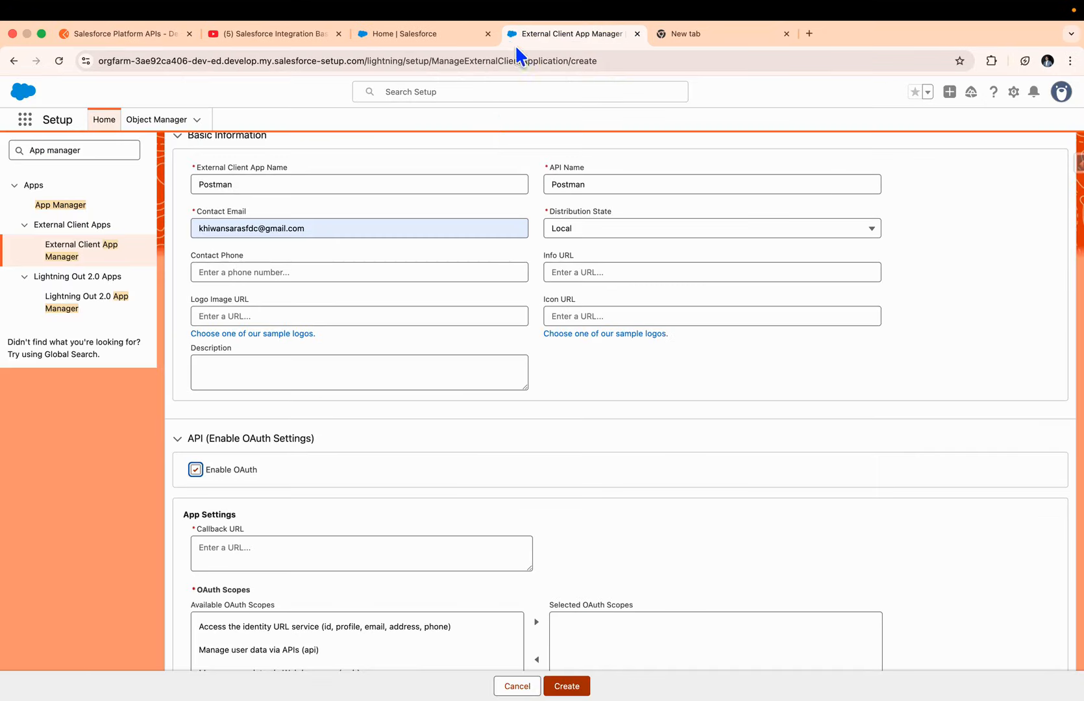
left_click(292, 547)
key("super+v")
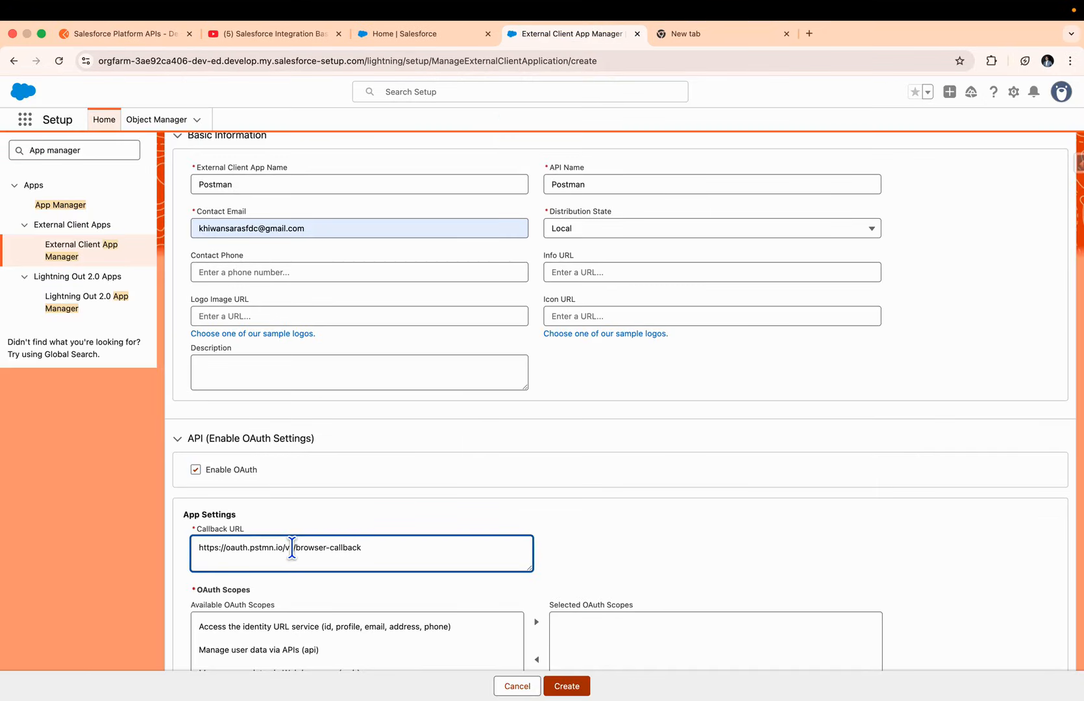
Check the scope in Postman's token configuration and add Manage user data via APIs (api) to the external client app's selected OAuth scopes
scroll(260, 520, "down", 3)
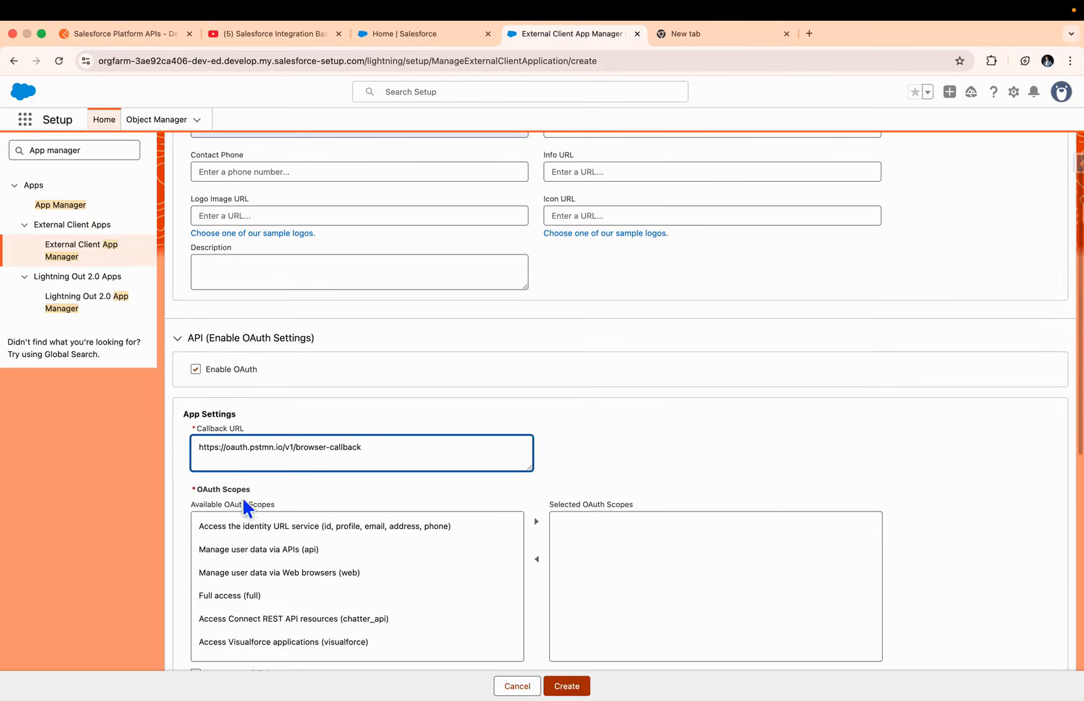
left_click(99, 38)
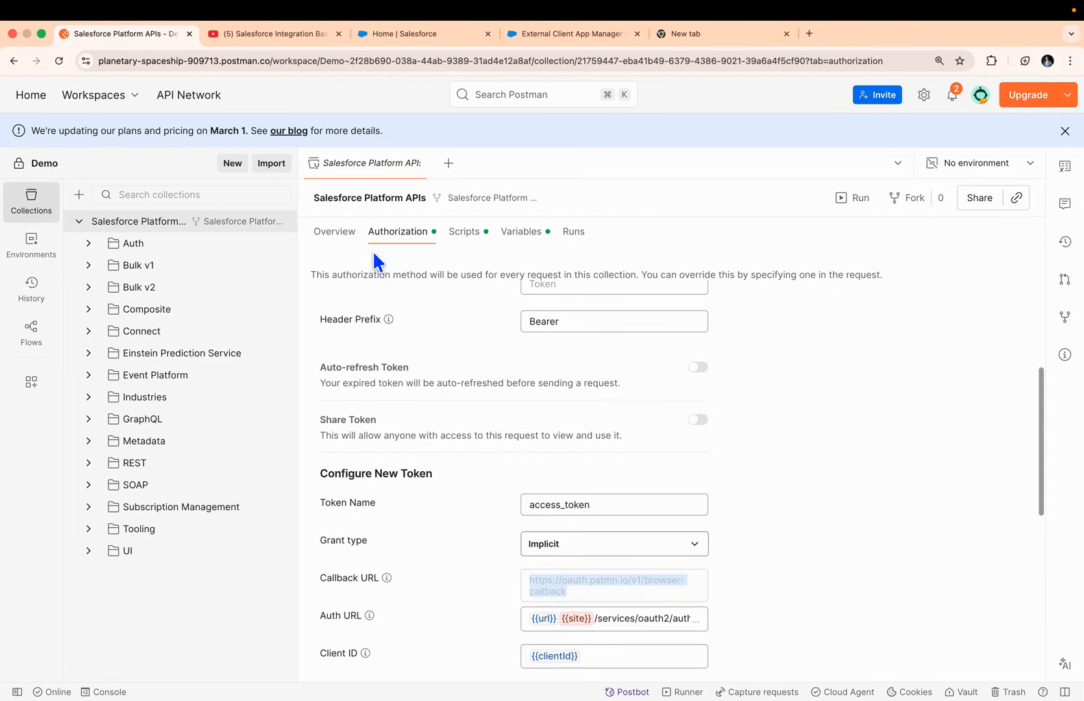
scroll(550, 580, "down", 3)
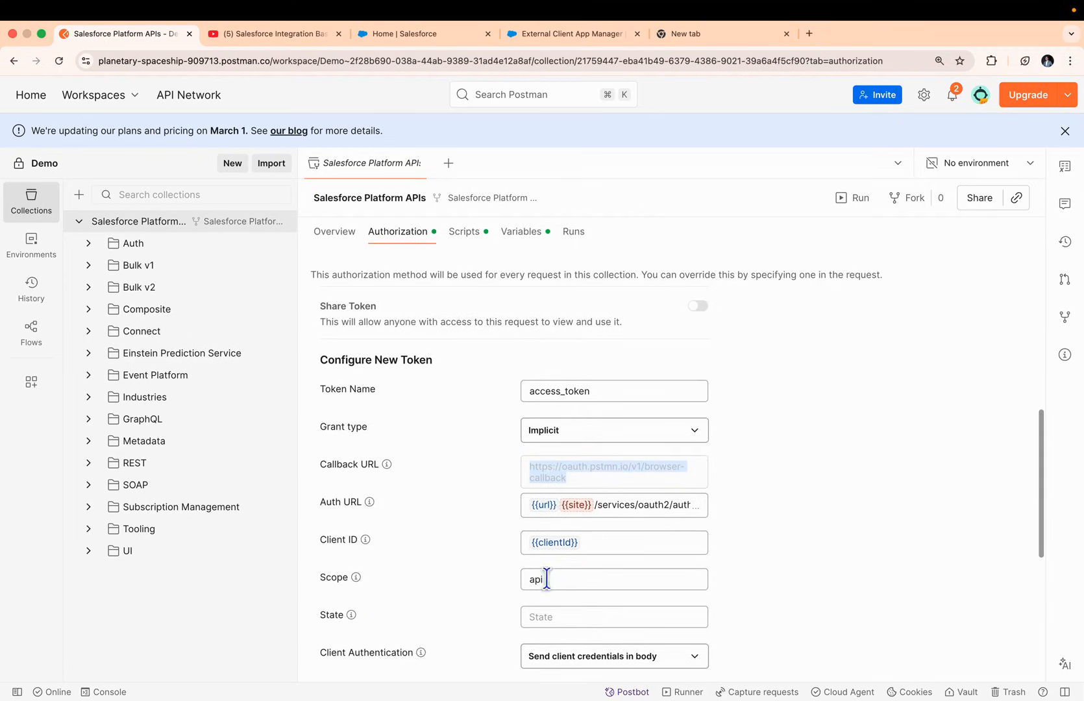
left_click(522, 35)
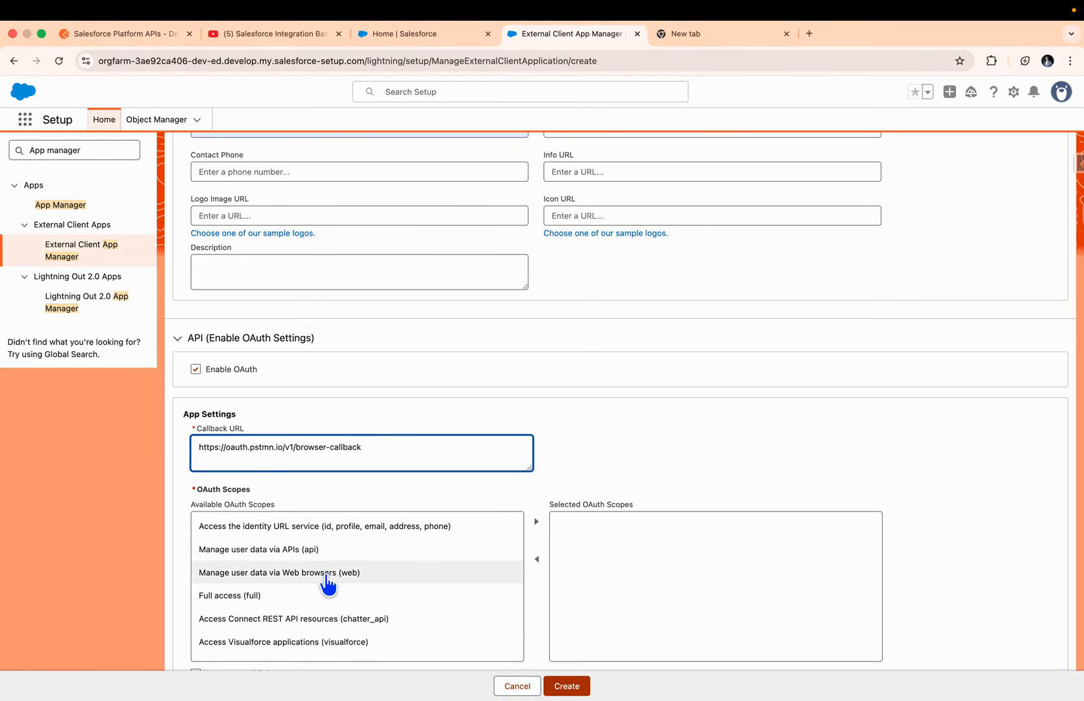
left_click(299, 551)
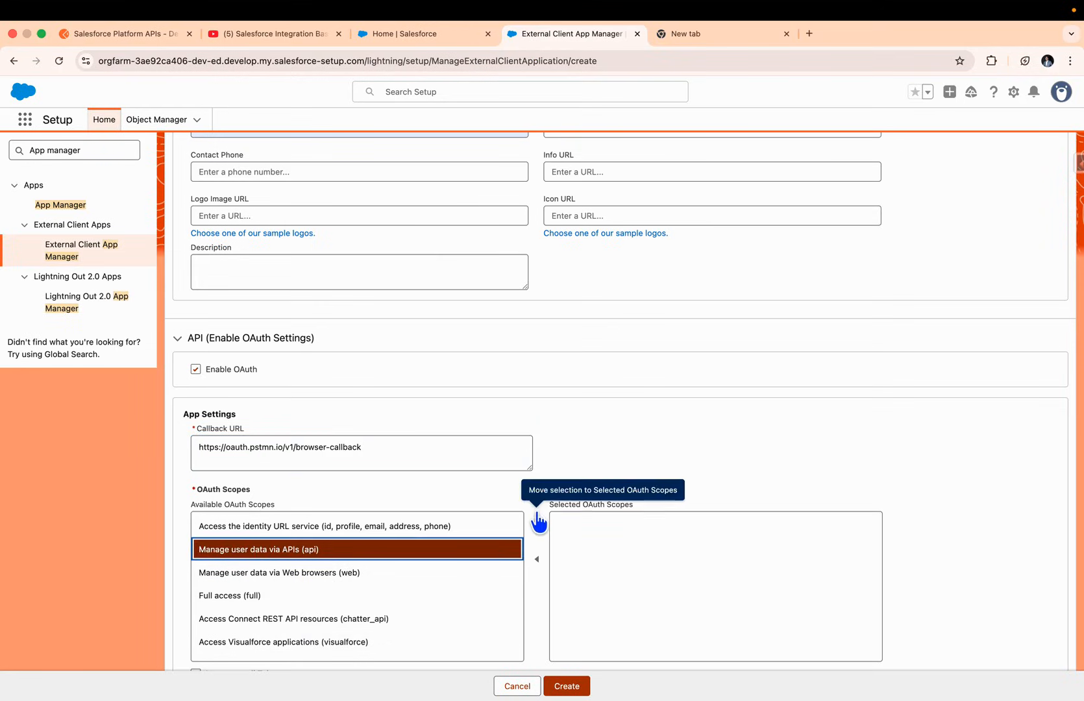
left_click(536, 521)
Review the flow enablement and security settings, keep the defaults, and create the Postman external client app
scroll(538, 521, "down", 4)
scroll(534, 514, "down", 4)
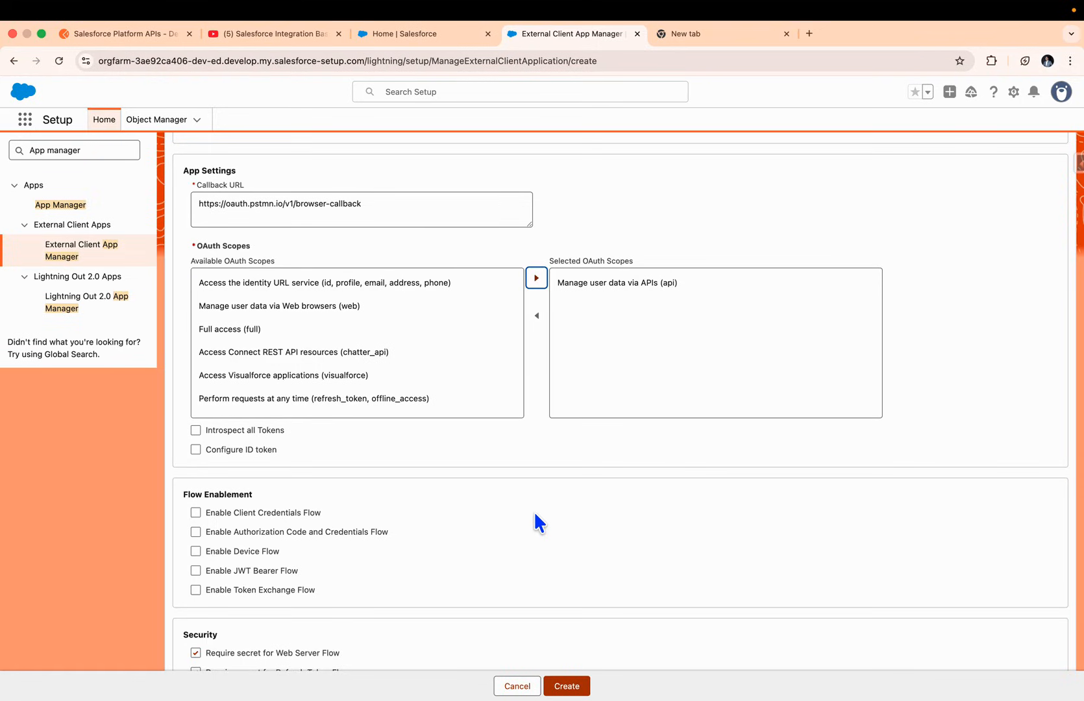
scroll(534, 515, "down", 3)
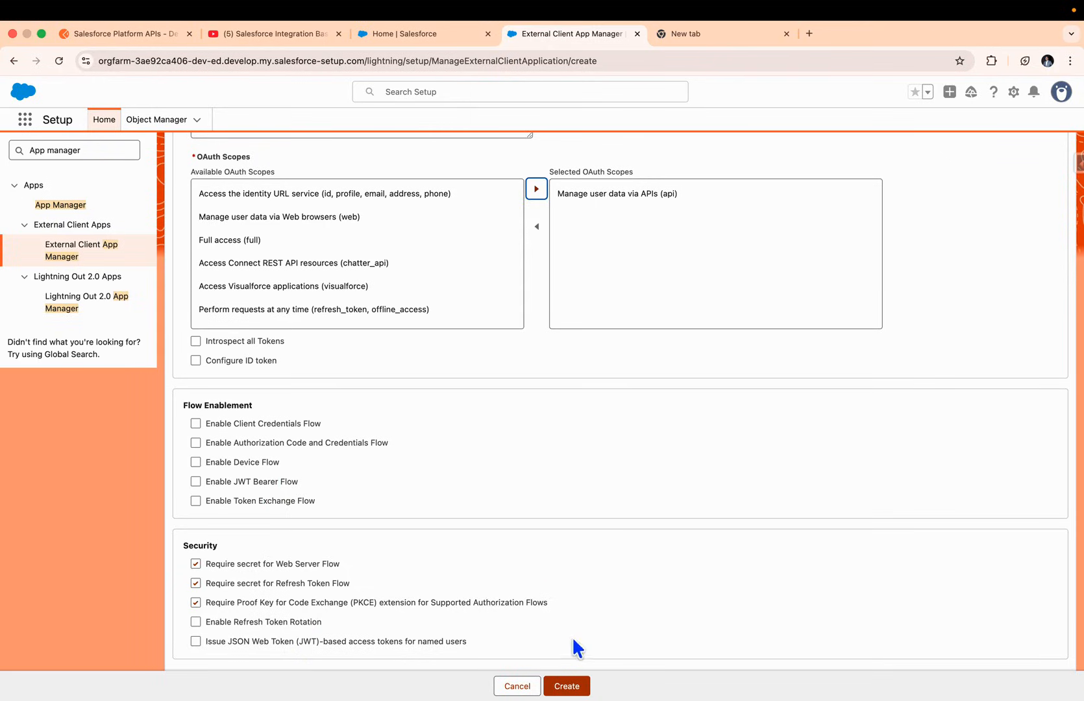
left_click(567, 687)
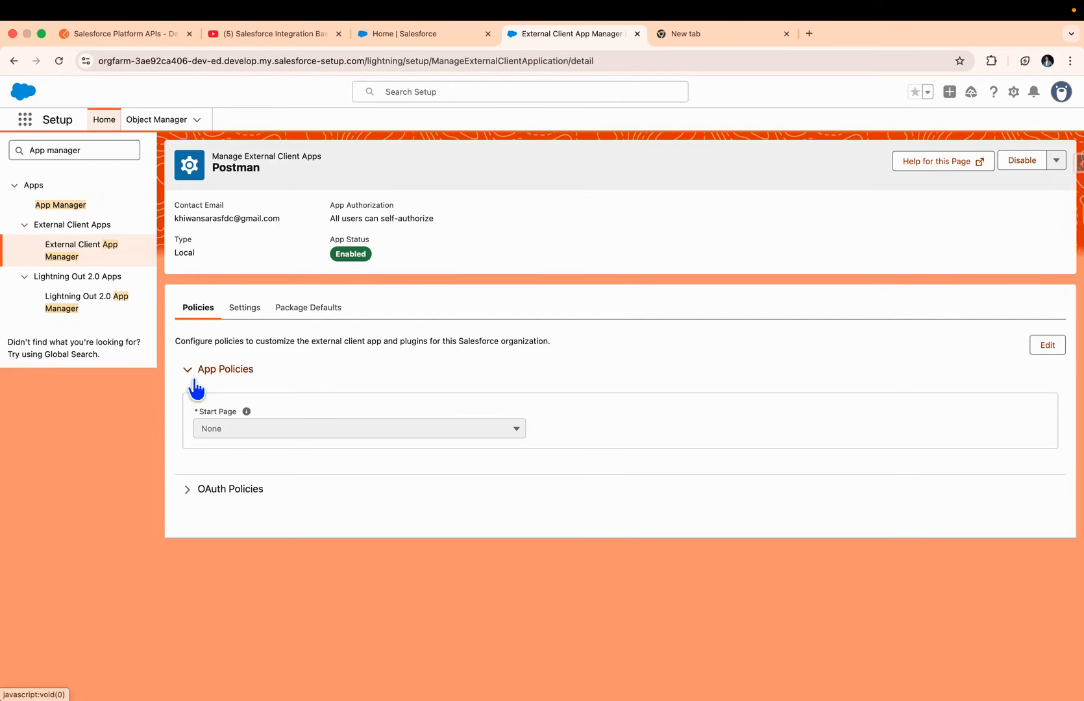
Expand the Postman app's OAuth Policies and review its permitted users, app authorization and refresh token settings
left_click(186, 492)
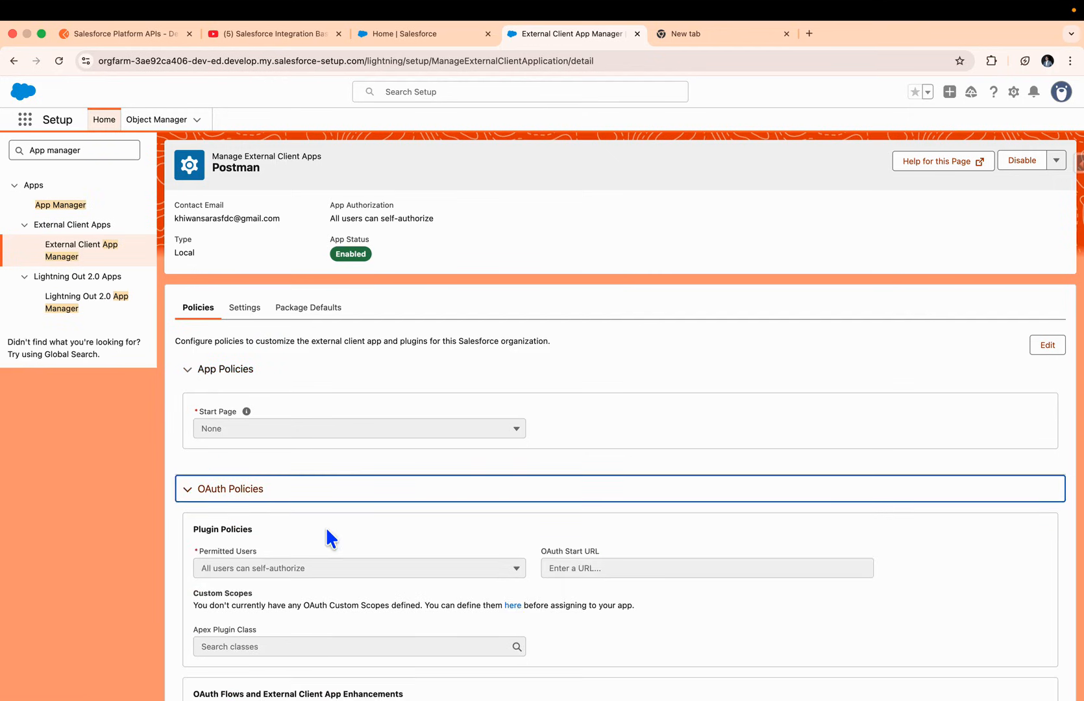
scroll(327, 538, "down", 4)
scroll(326, 530, "down", 3)
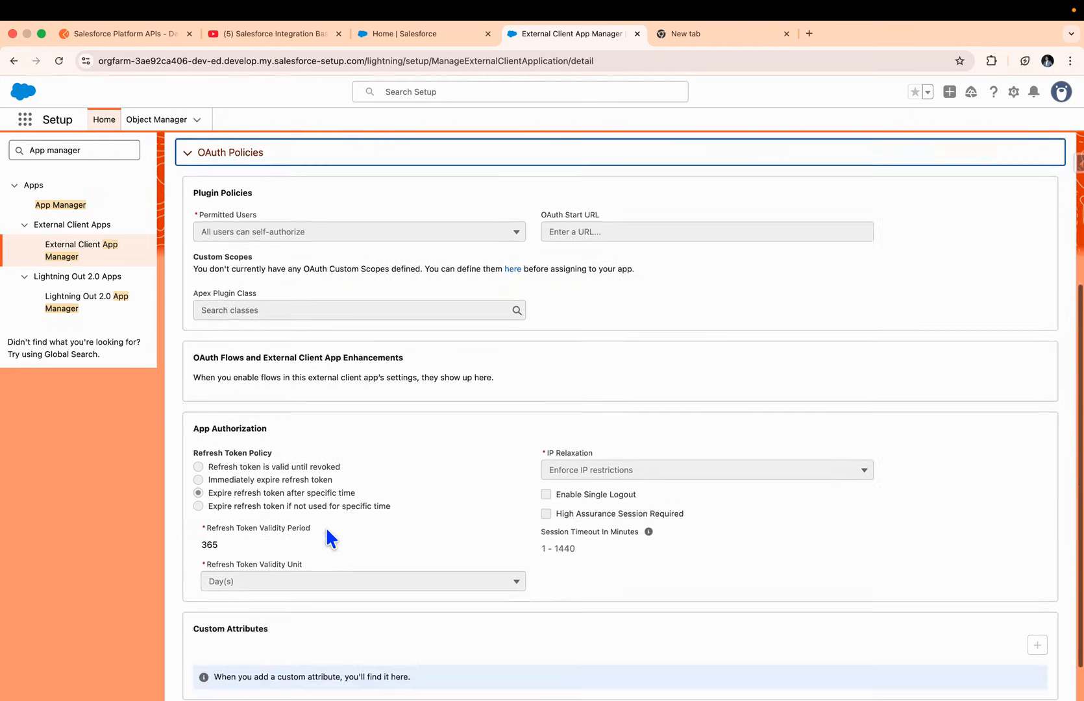
scroll(328, 526, "up", 3)
scroll(326, 527, "up", 3)
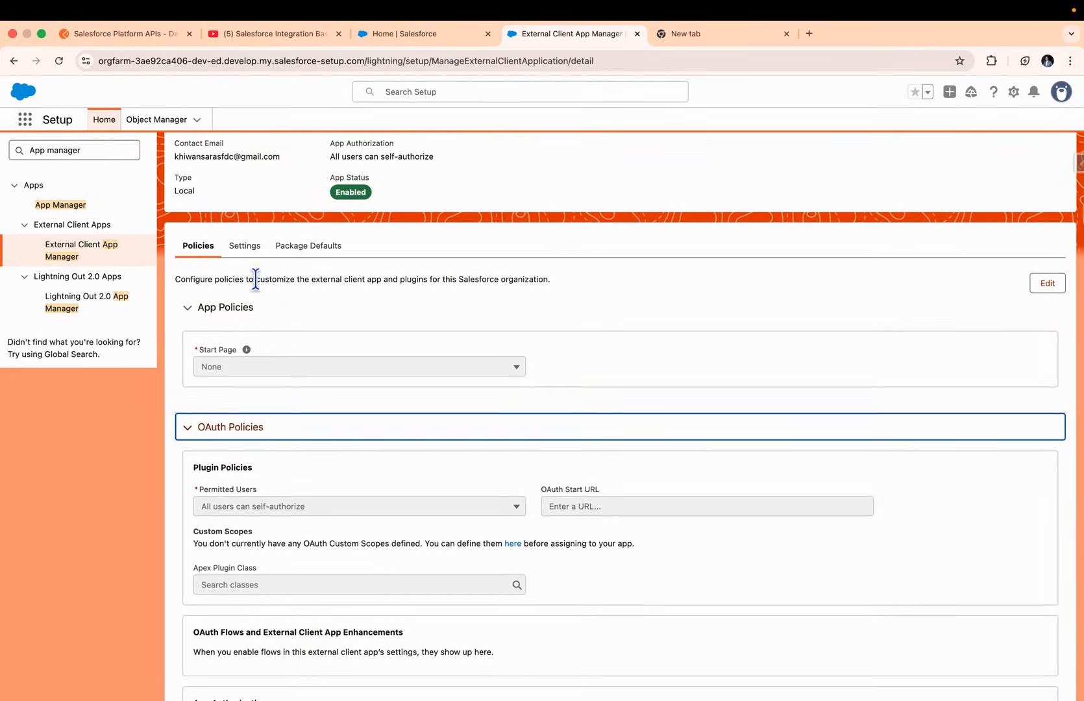
scroll(258, 286, "down", 2)
scroll(257, 282, "up", 2)
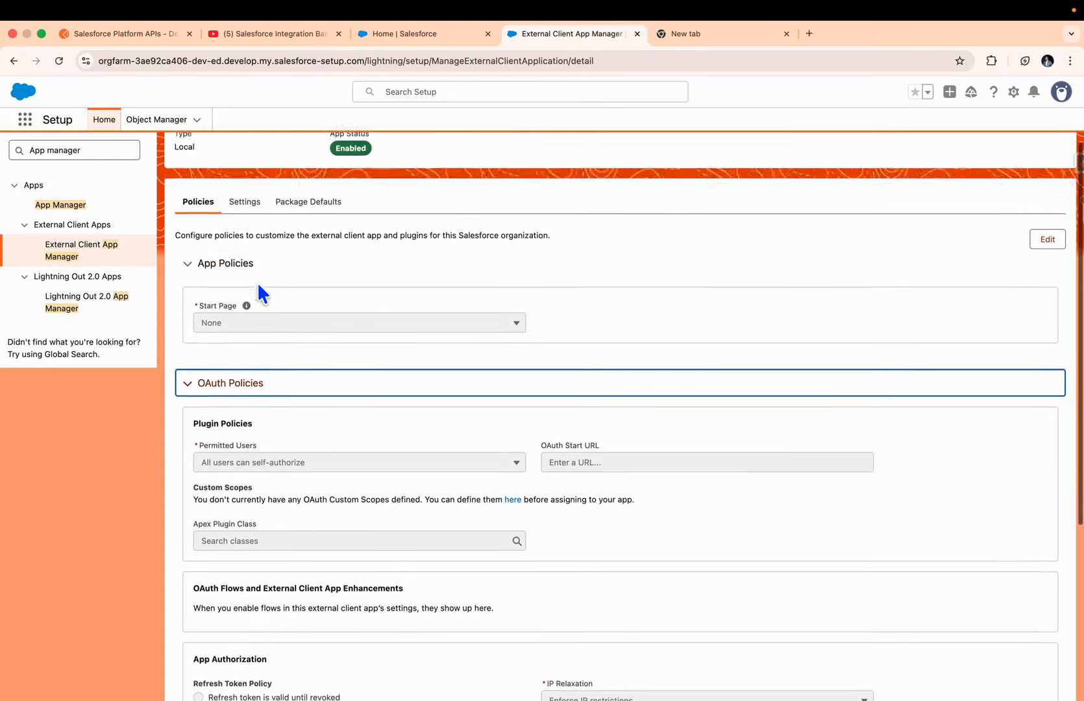
Expand the OAuth Settings in the Postman app's settings and open its consumer key and secret
left_click(243, 224)
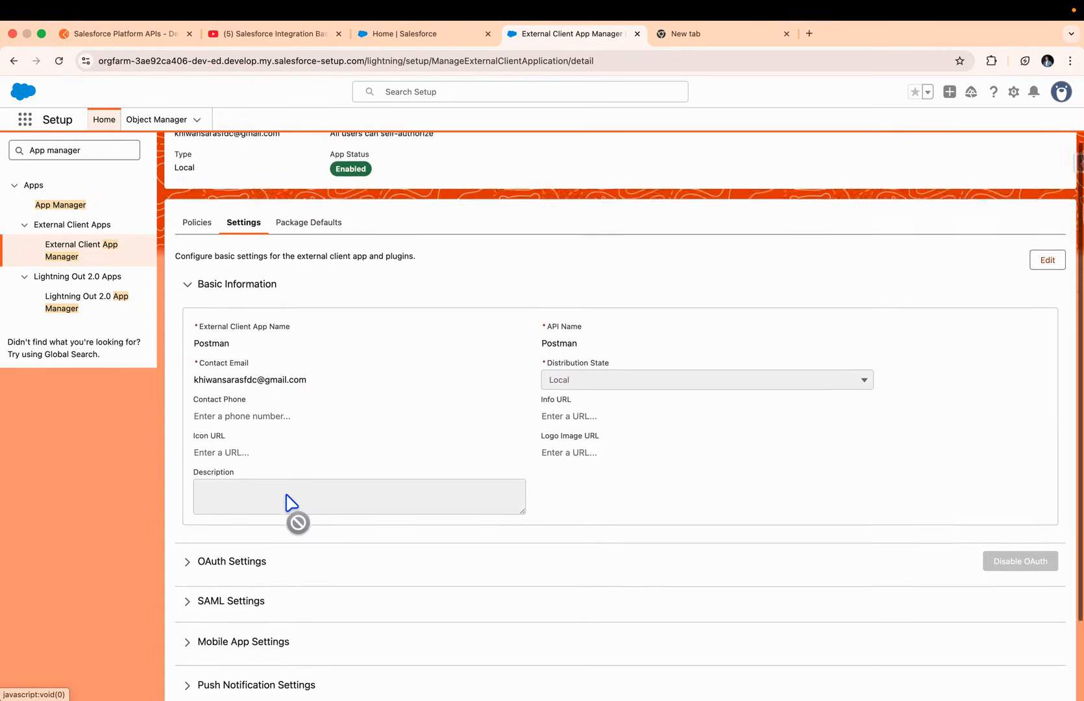
scroll(259, 513, "down", 1)
left_click(189, 525)
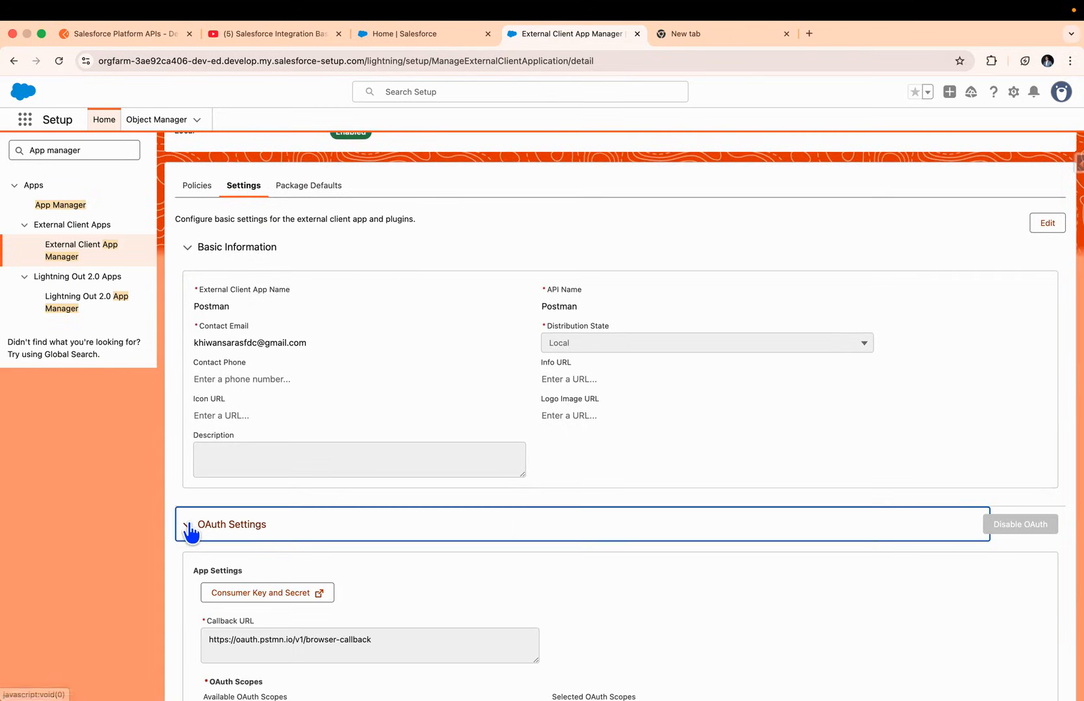
scroll(190, 527, "down", 1)
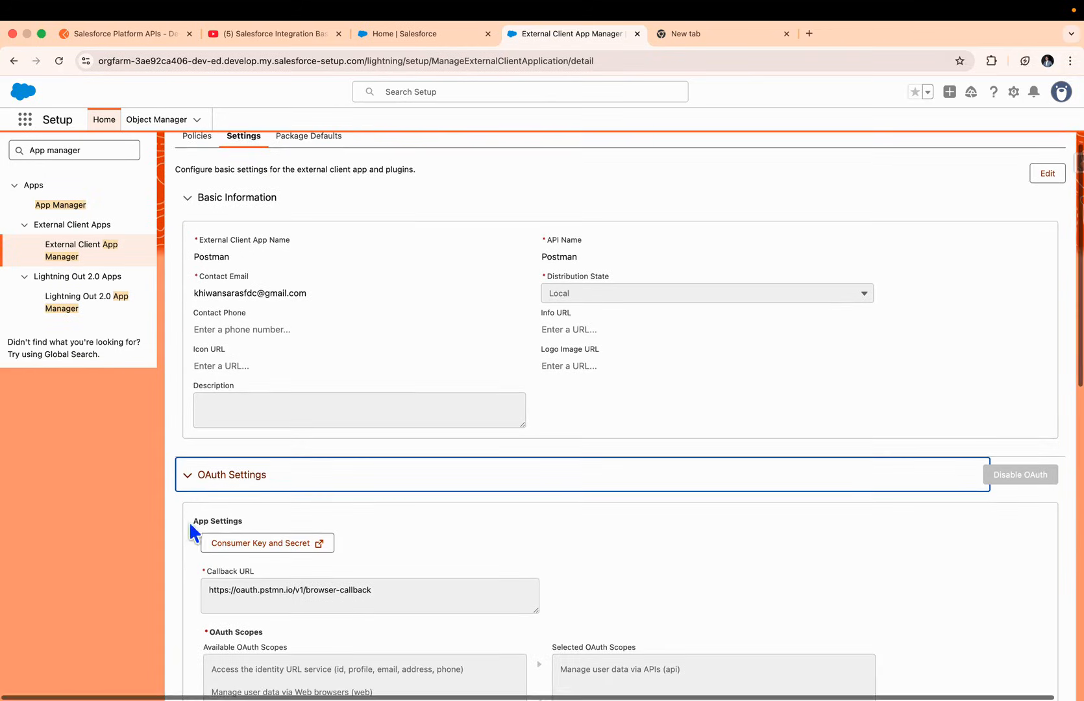
left_click(246, 544)
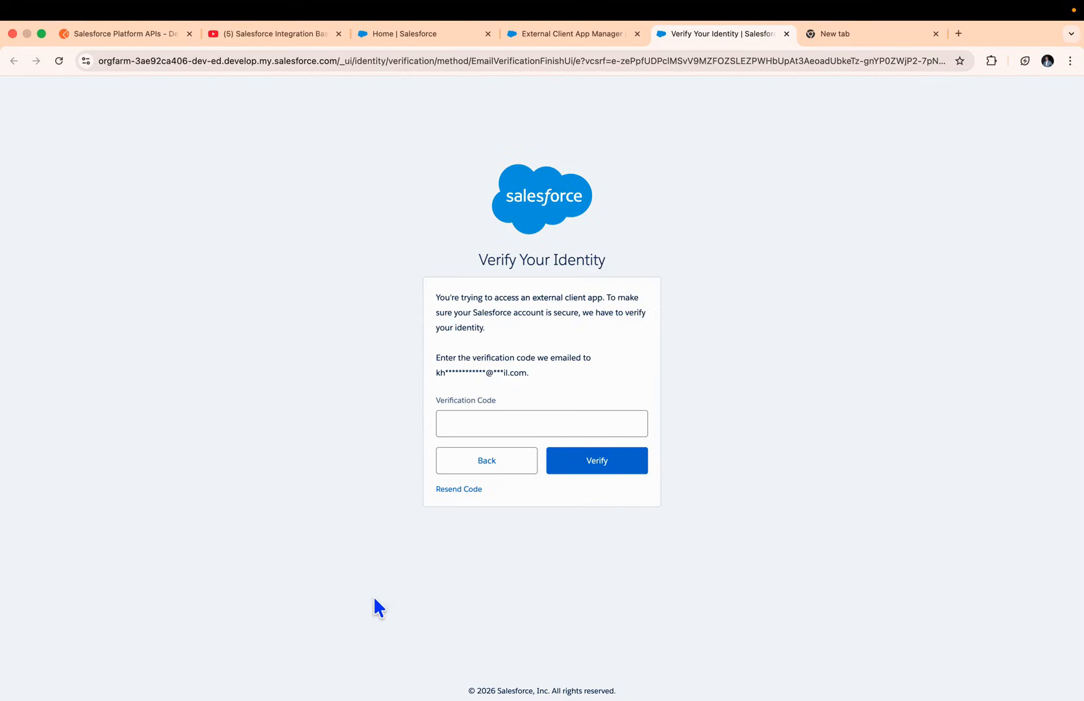
Enter the emailed verification code and verify the identity to access the consumer details
left_click(476, 415)
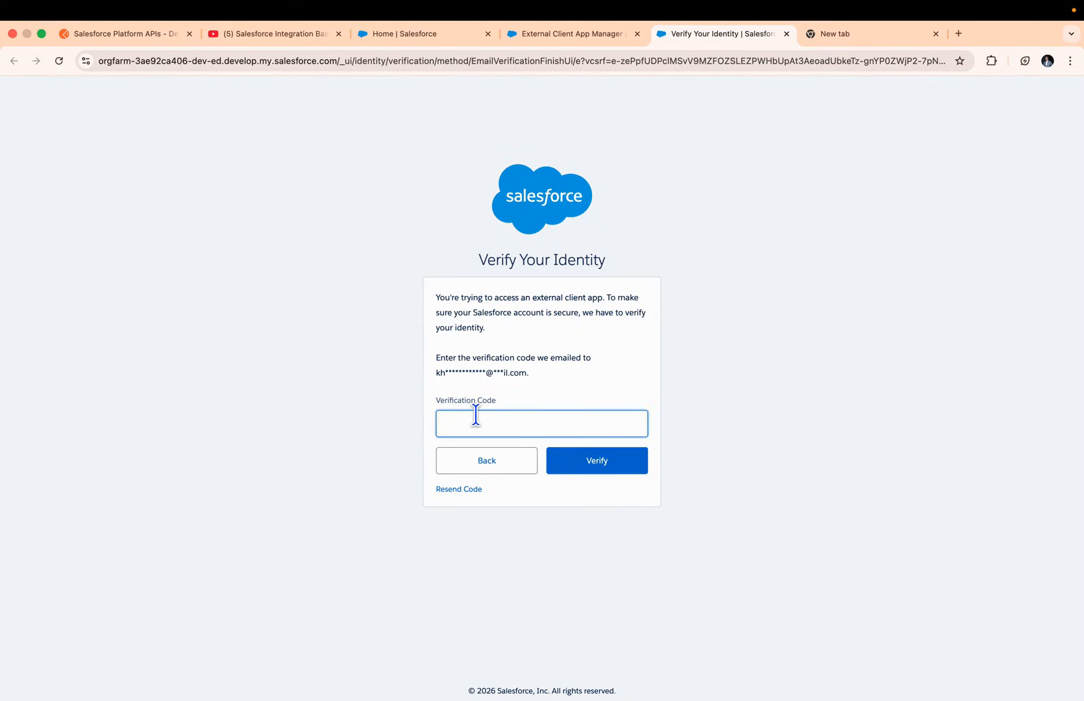
left_click(566, 459)
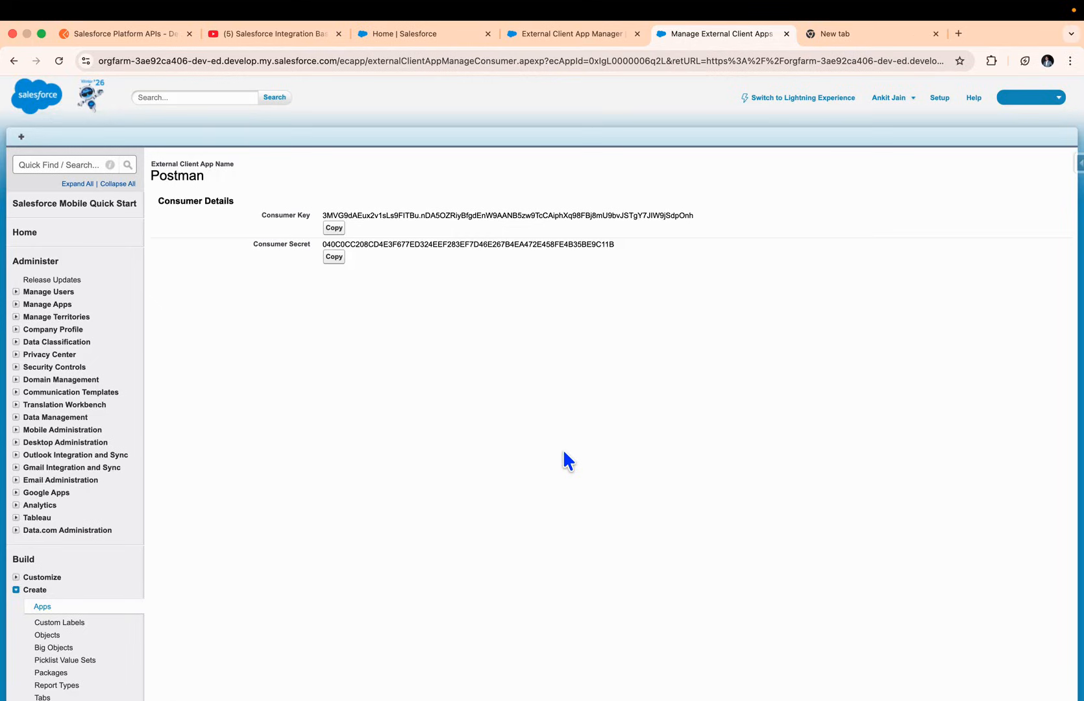
Copy the consumer key from Salesforce and paste it over the value of the clientId variable in Postman's Salesforce Platform APIs collection
left_click(334, 228)
left_click(126, 40)
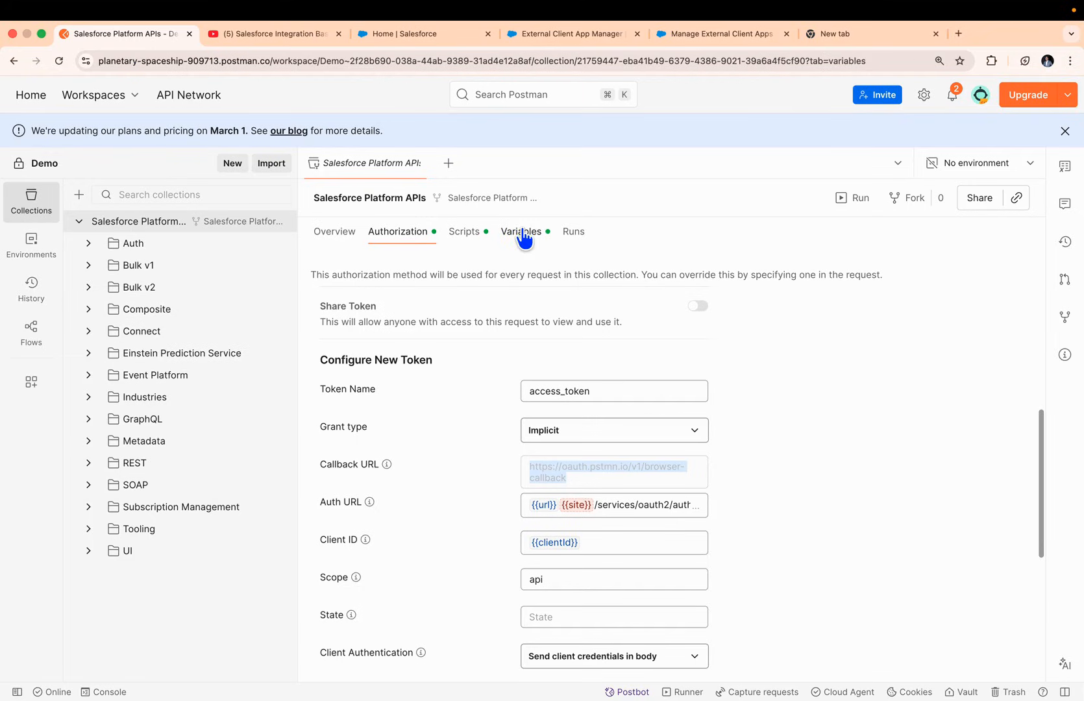
left_click(523, 239)
scroll(584, 545, "down", 2)
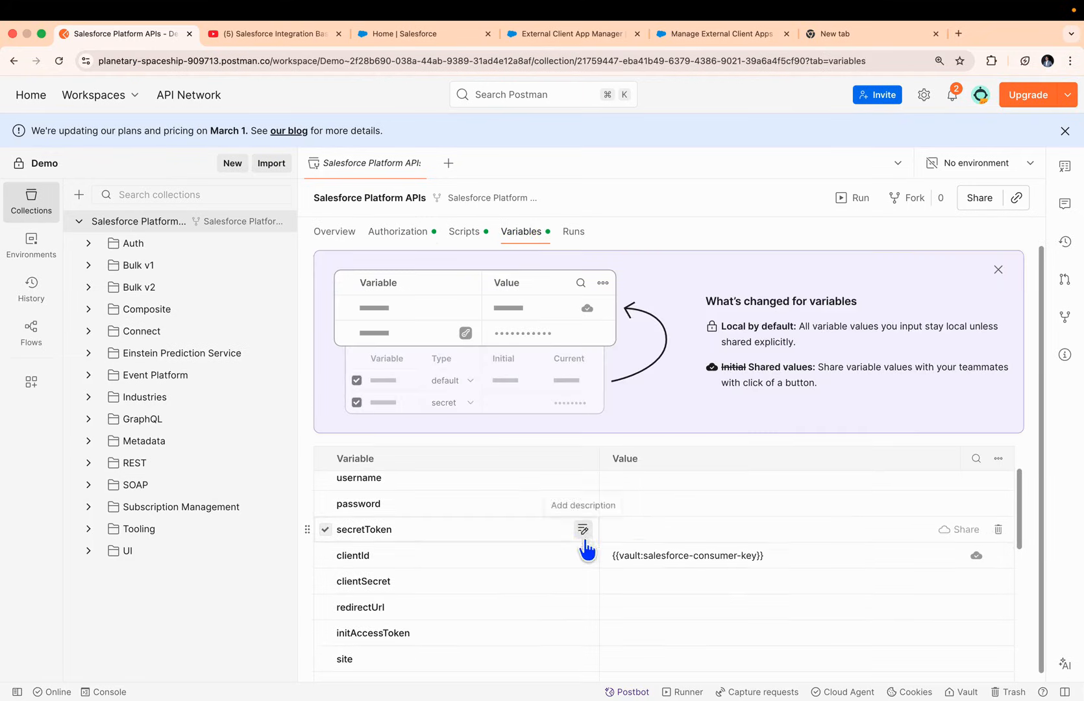
left_click(669, 562)
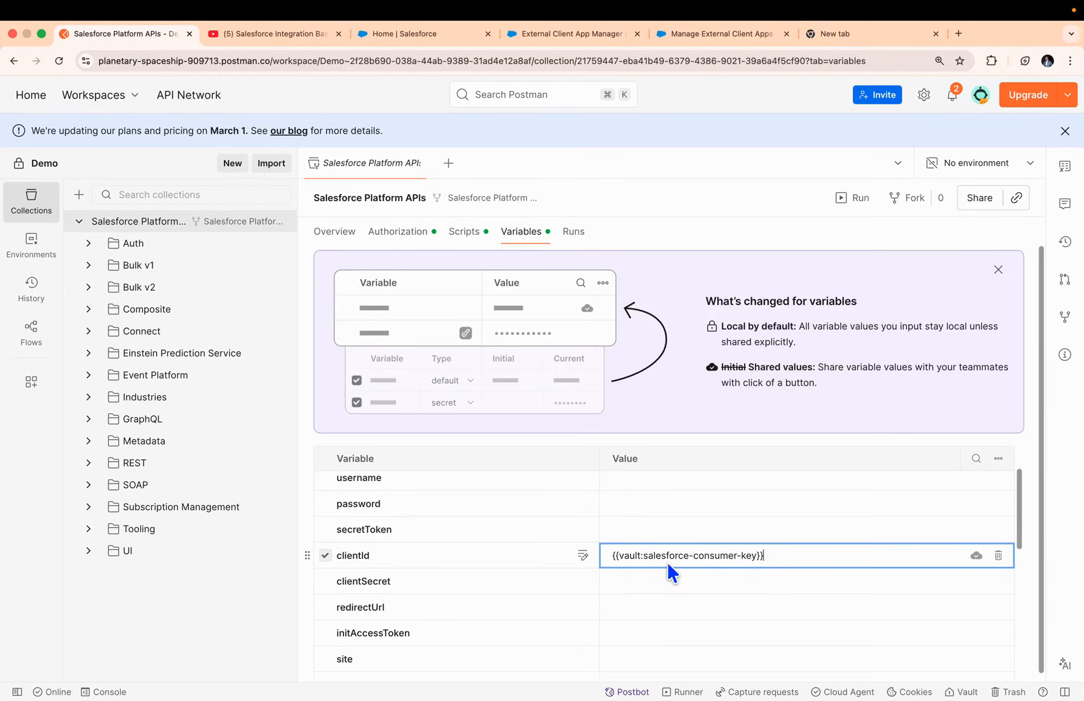
key("super+a")
key("super+v")
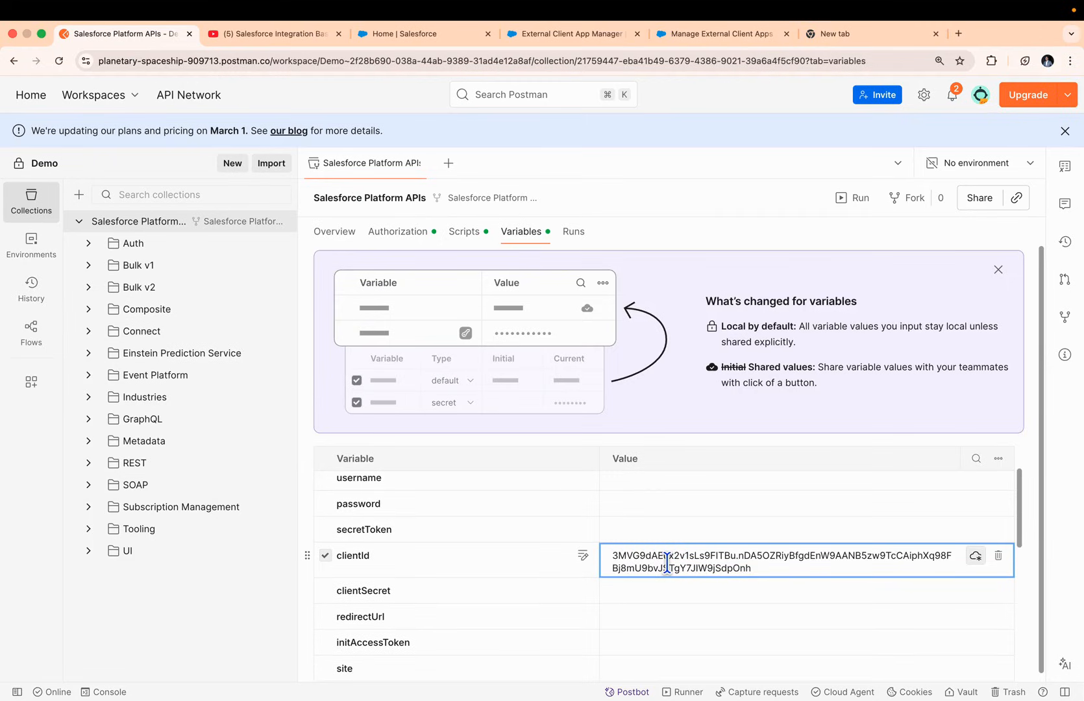
Copy the consumer secret from Salesforce into the collection's clientSecret variable in Postman and save the collection
left_click(633, 587)
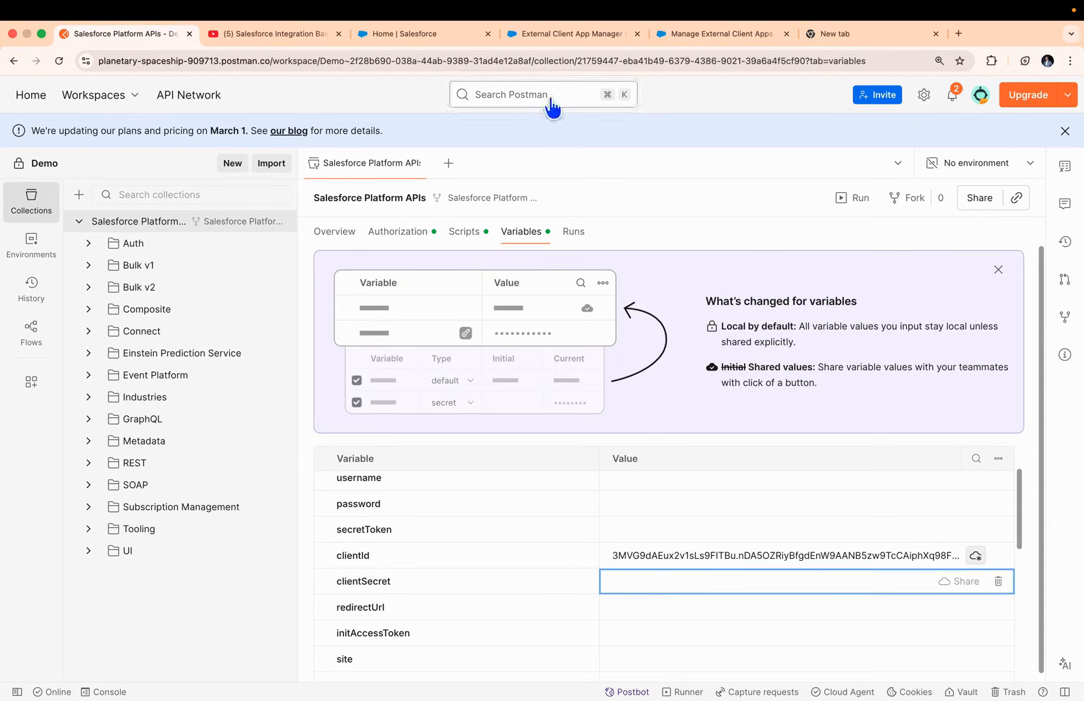
left_click(678, 41)
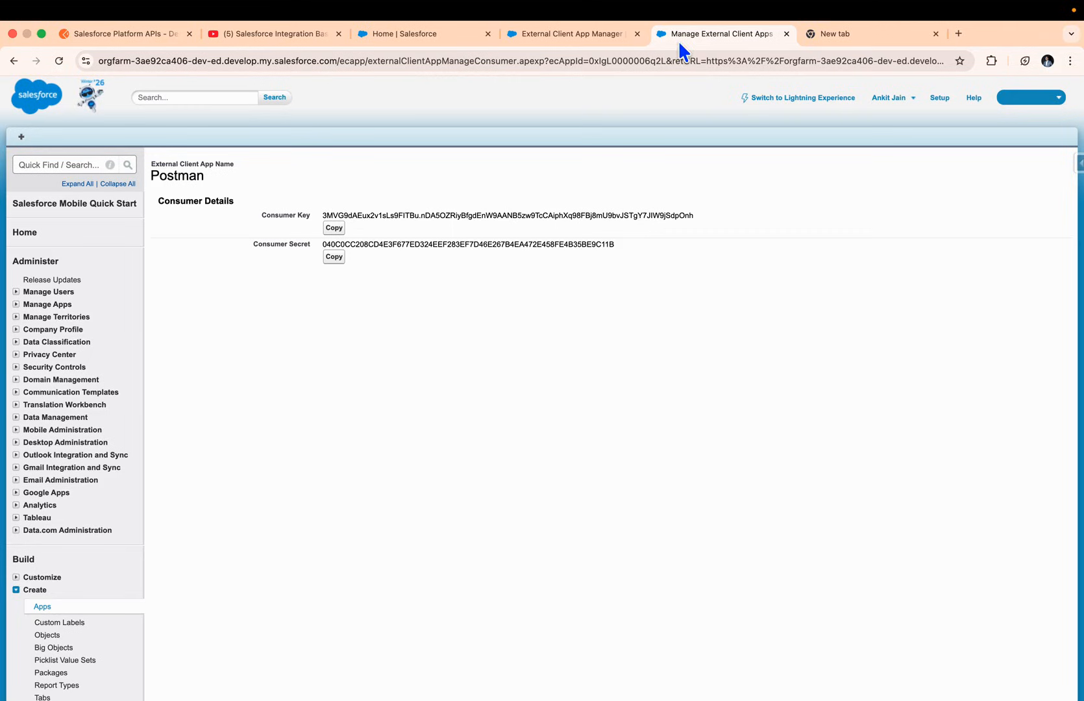
left_click(343, 257)
left_click(146, 37)
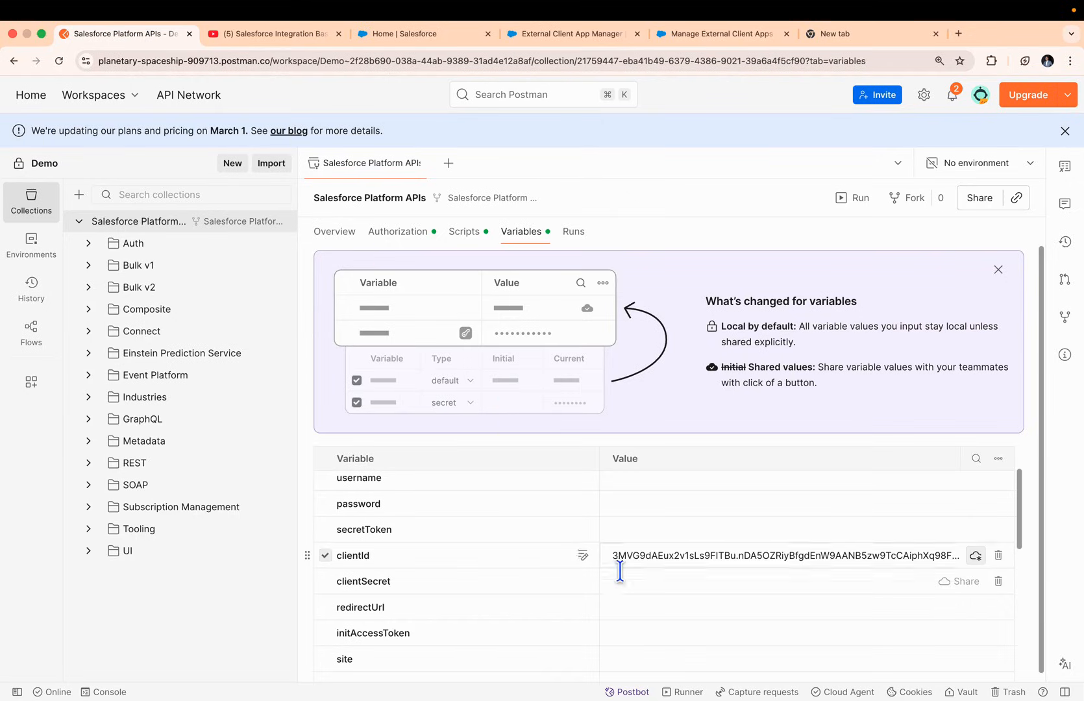
left_click(659, 584)
key("super+v")
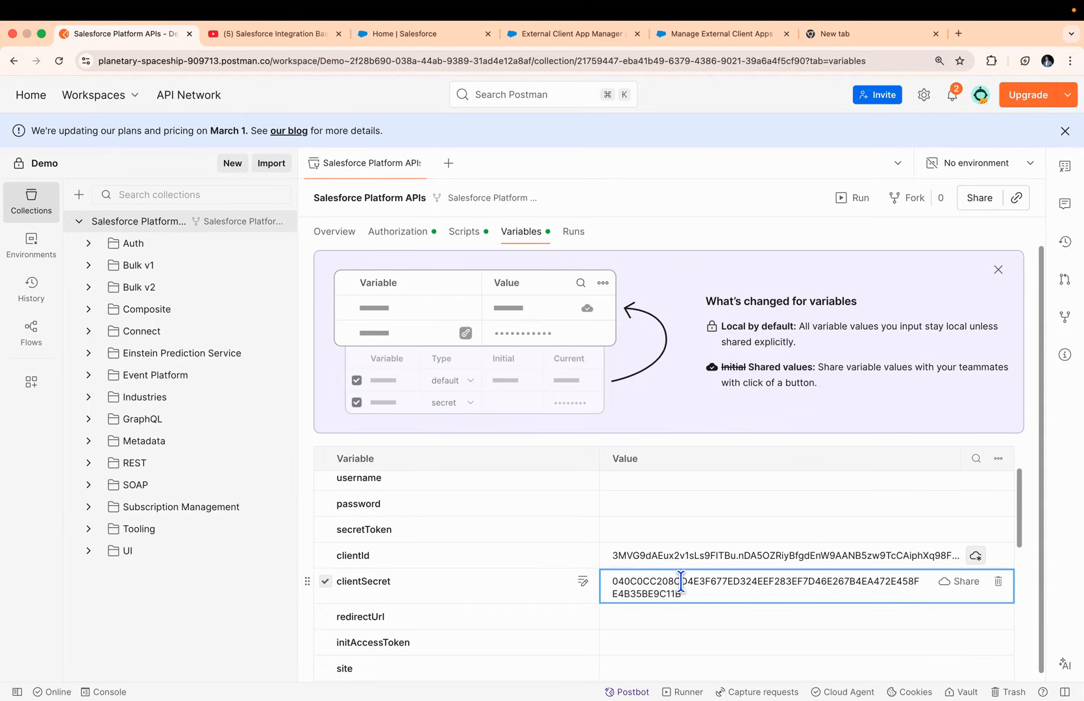
scroll(681, 580, "down", 5)
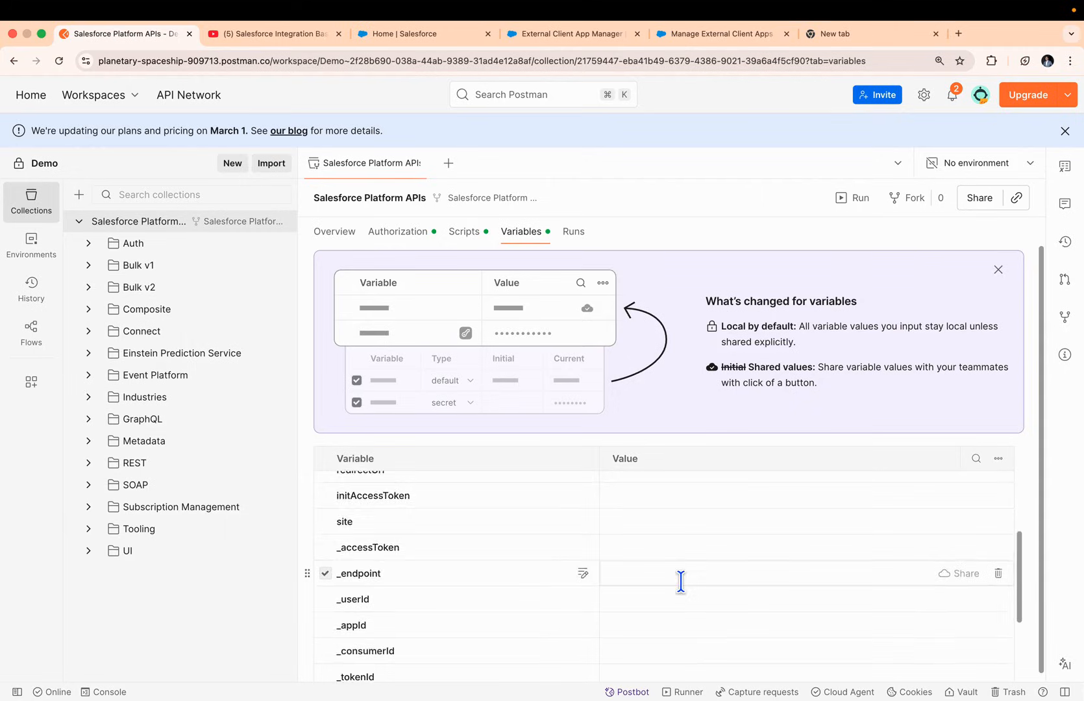
key("super+s")
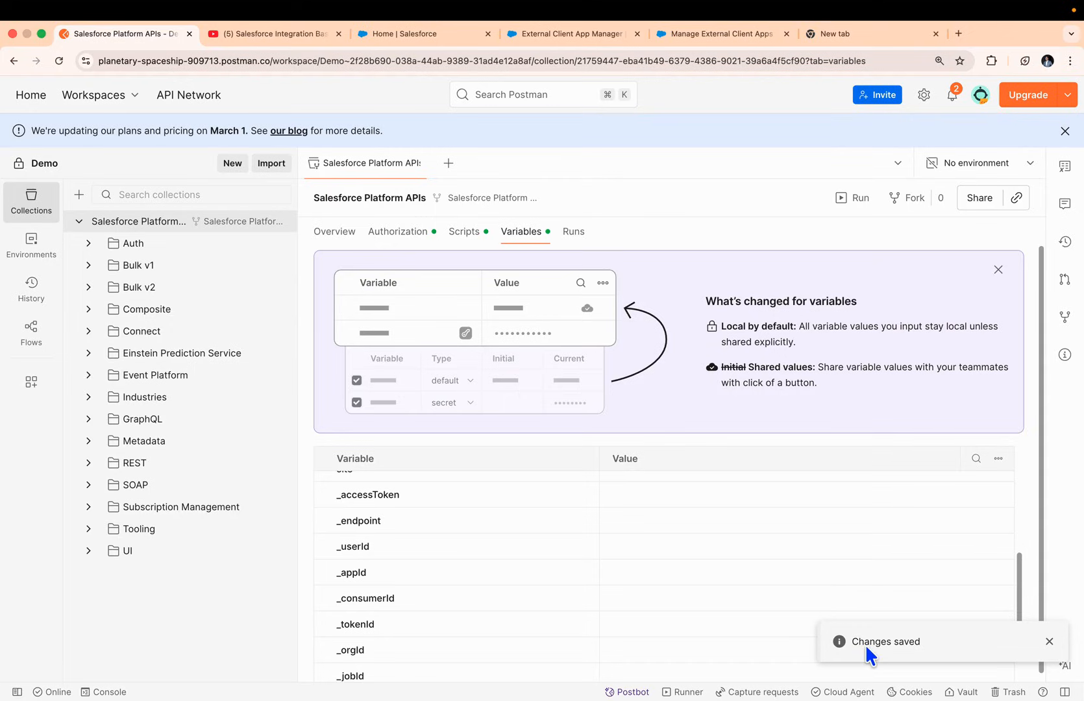
Request a new access token from the collection's authorization settings, retrying once, and allow Postman access to the Salesforce org
left_click(405, 235)
scroll(503, 442, "down", 10)
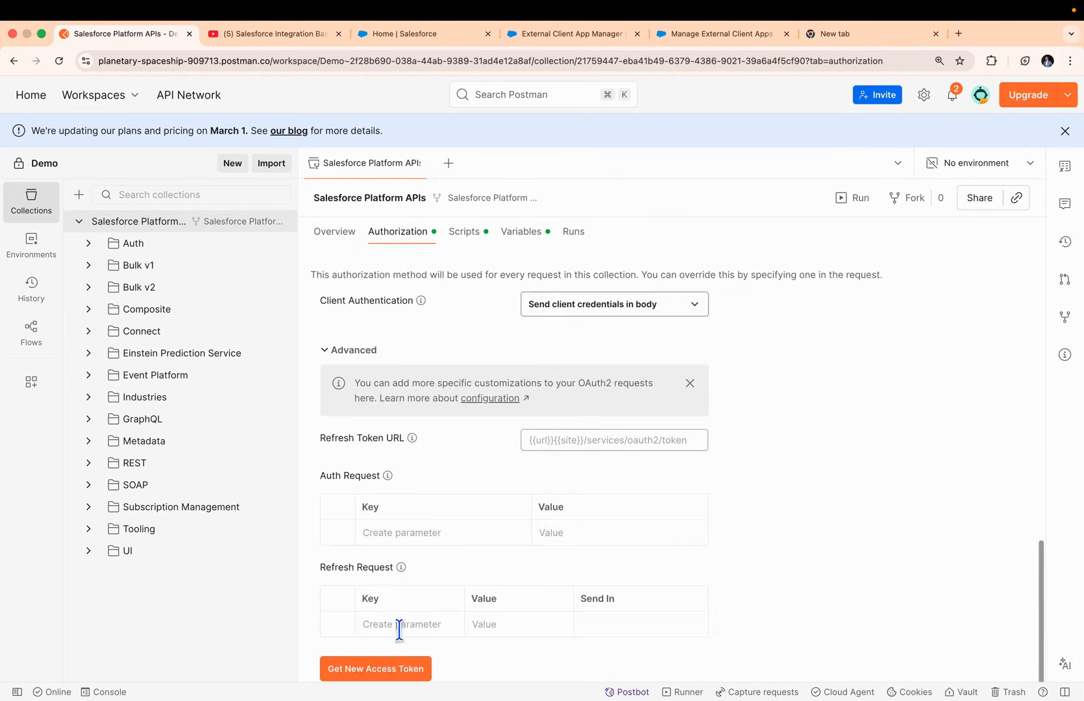
left_click(400, 670)
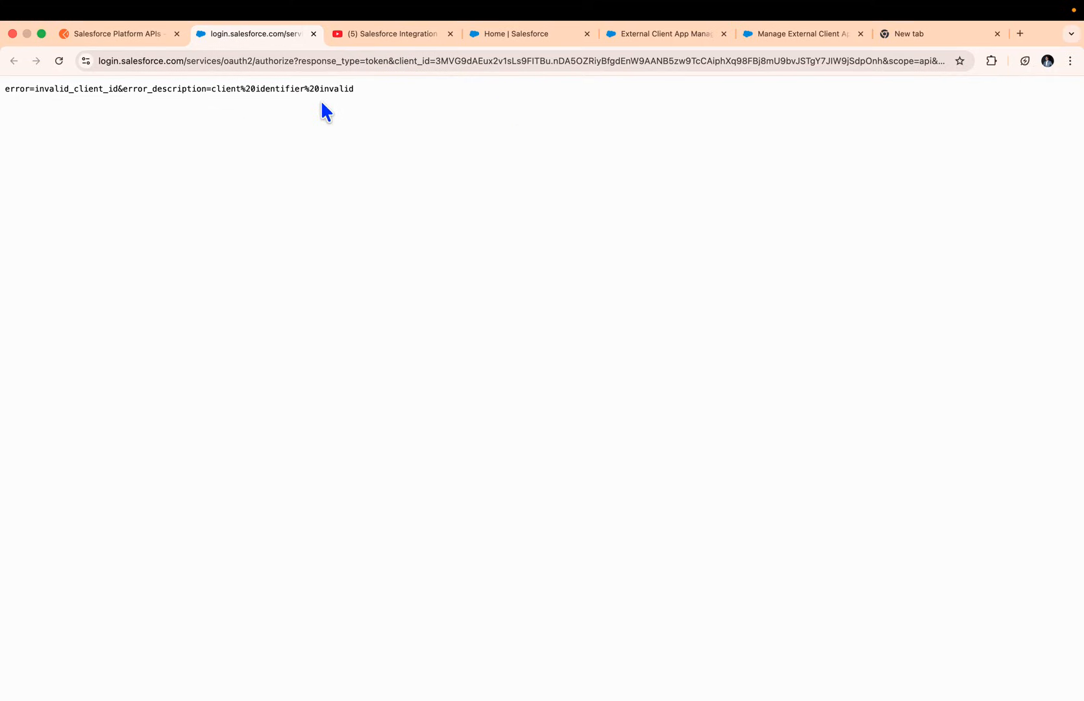
key("super+w")
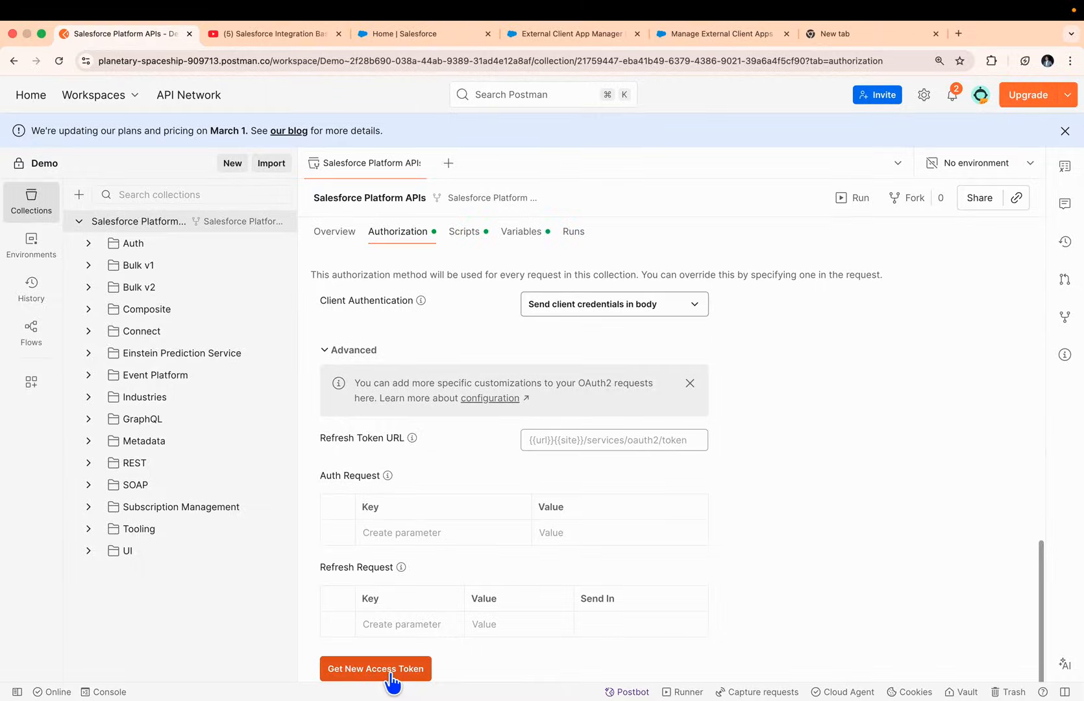
left_click(390, 673)
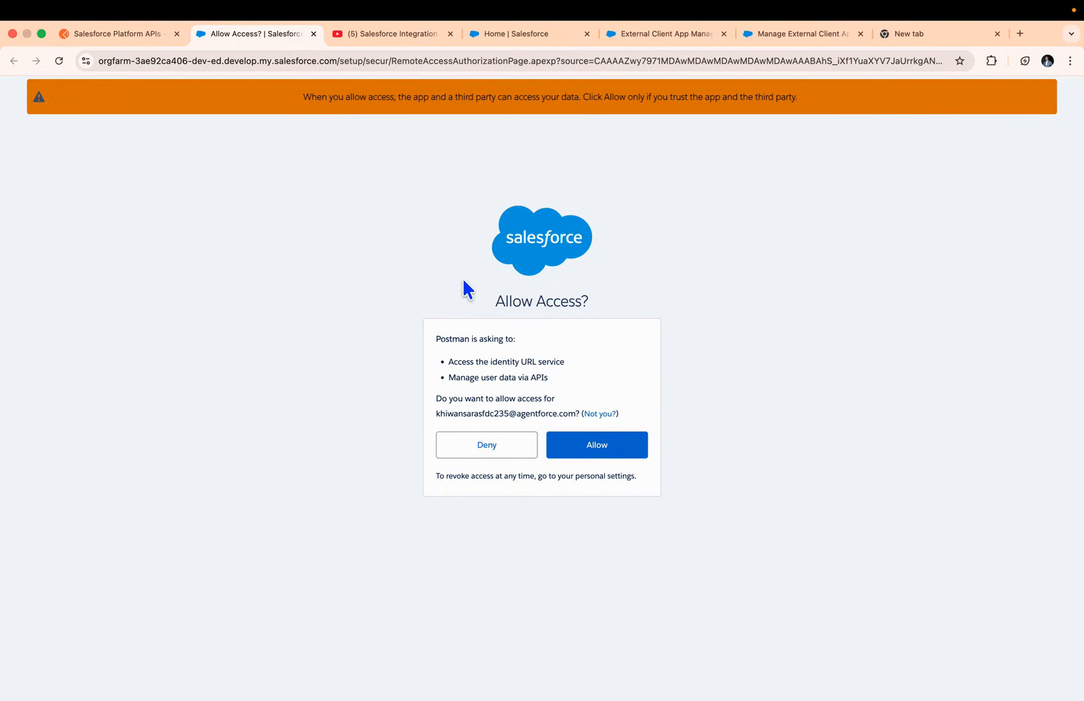
left_click(588, 447)
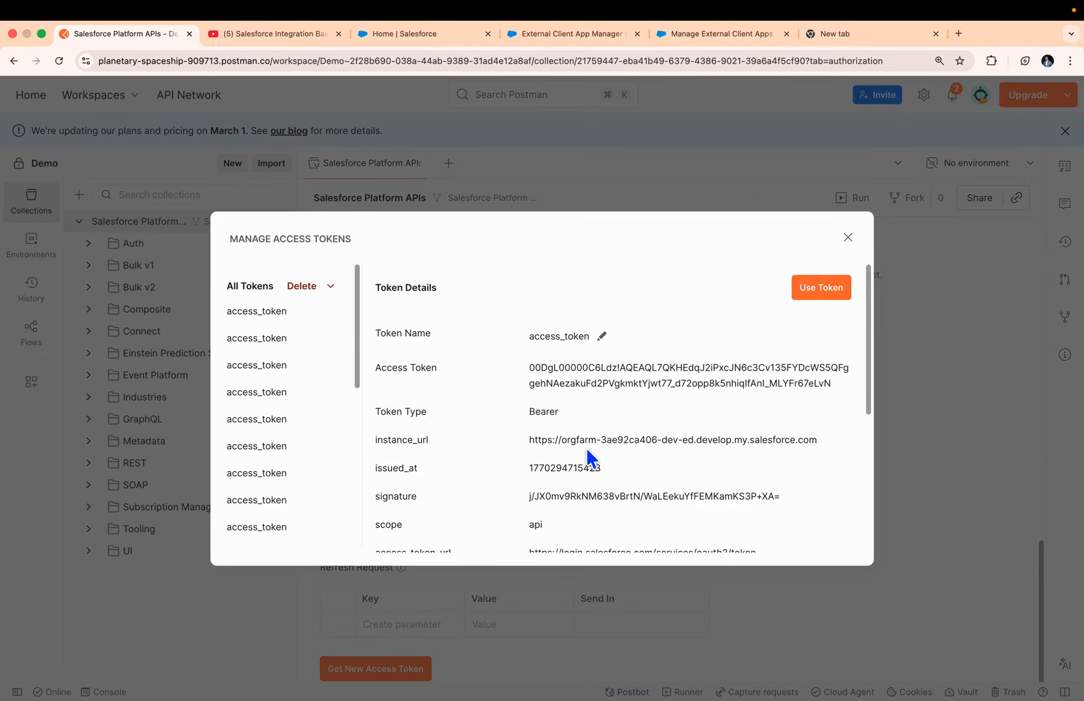
Copy the instance_url value from the new access token's details and apply the token to the collection
scroll(590, 457, "down", 2)
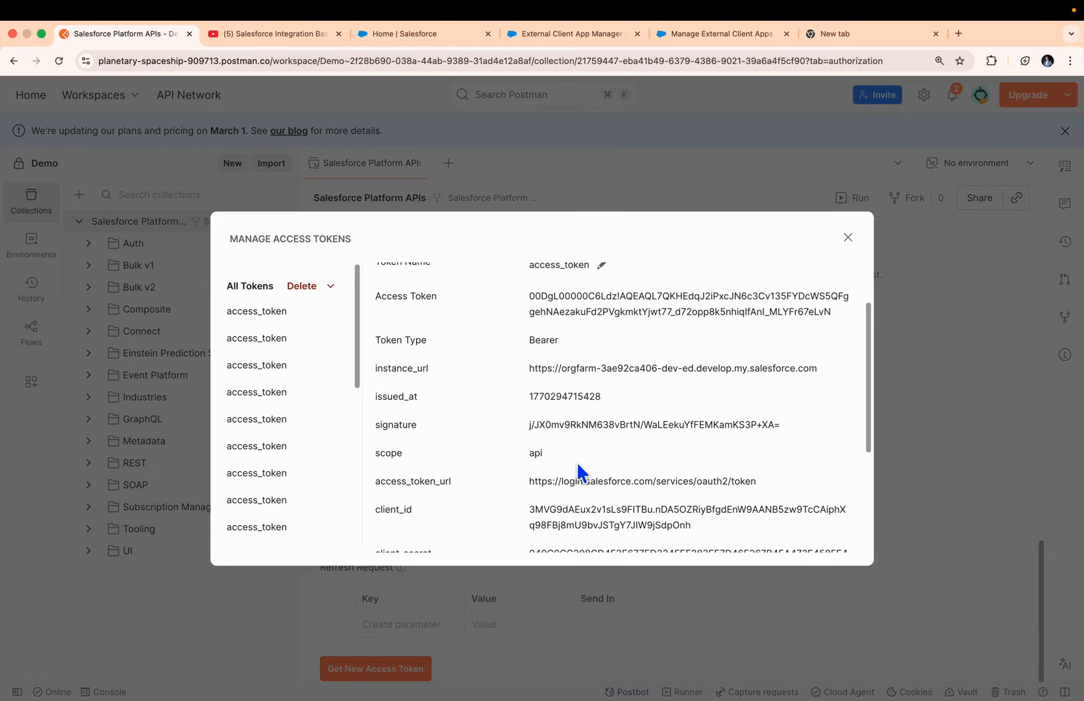
double_click(582, 366)
triple_click(582, 366)
key("super+c")
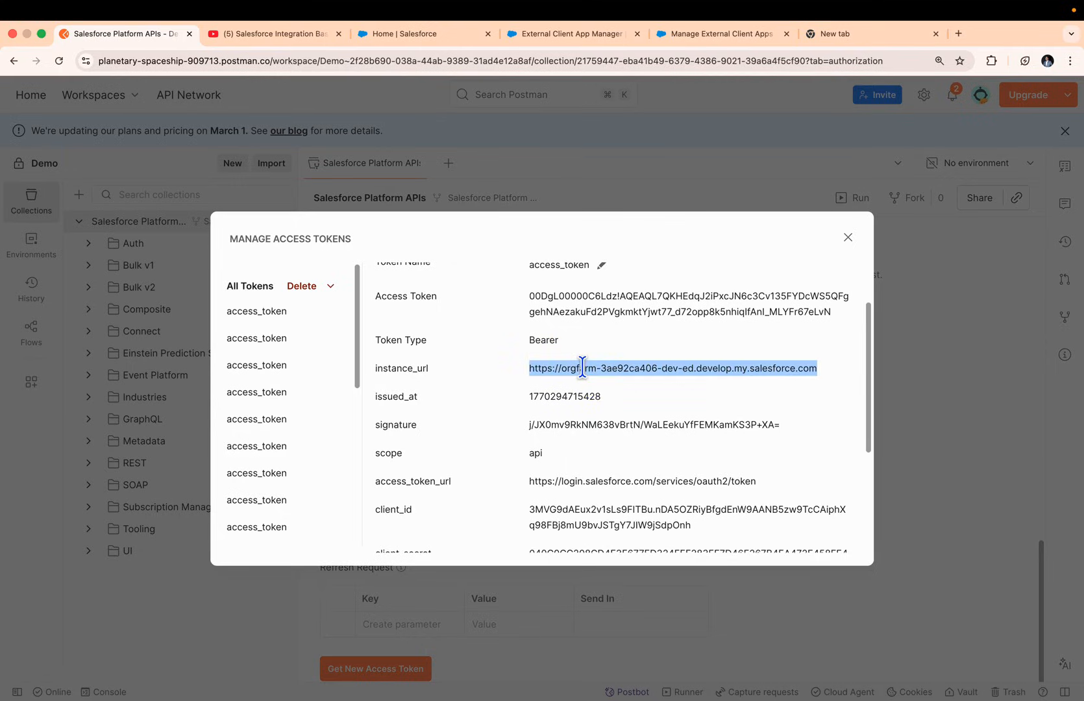
scroll(582, 367, "down", 5)
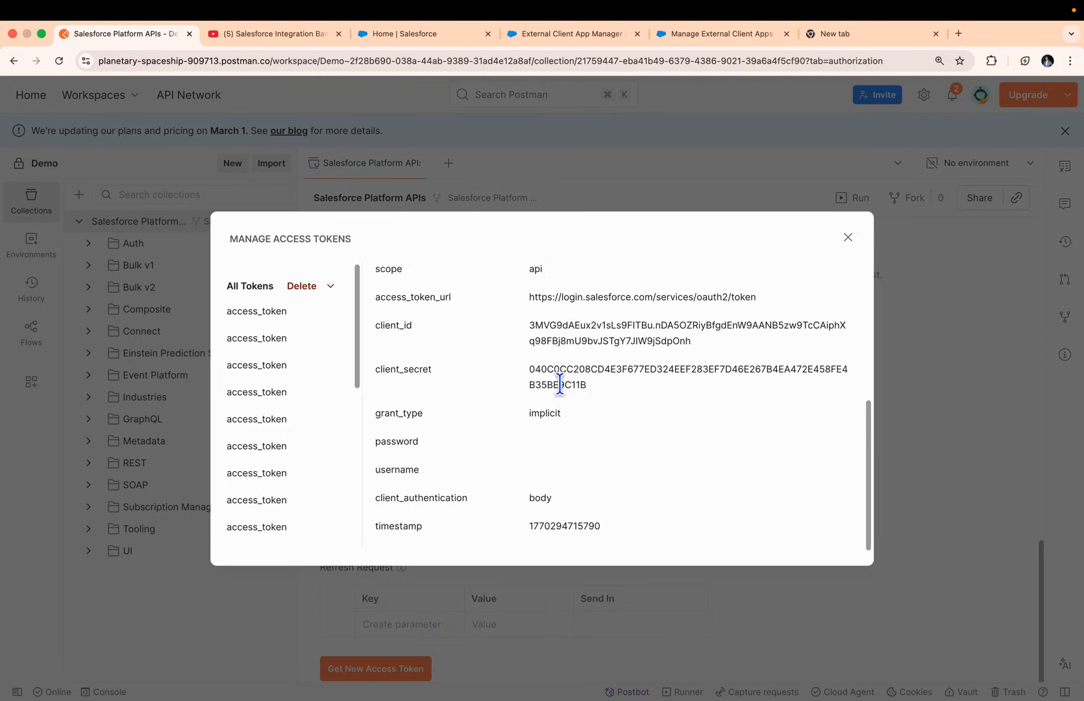
scroll(560, 381, "up", 7)
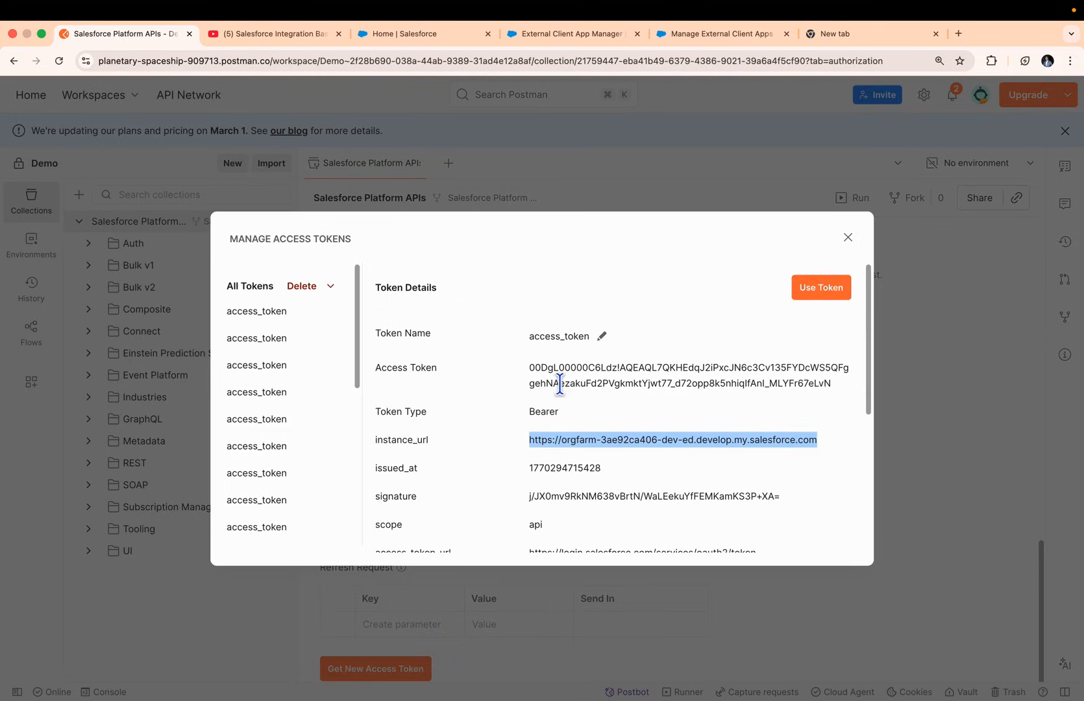
left_click(804, 289)
Paste the copied instance URL as the value of the collection's _endpoint variable and save the collection
left_click(512, 237)
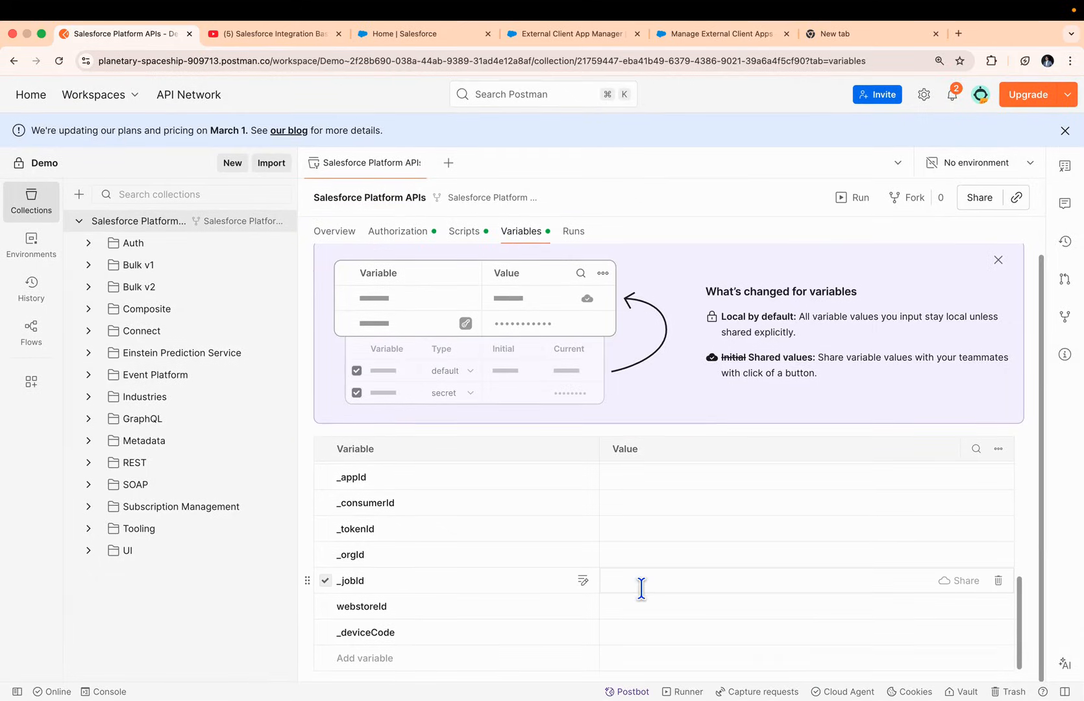
scroll(641, 587, "up", 5)
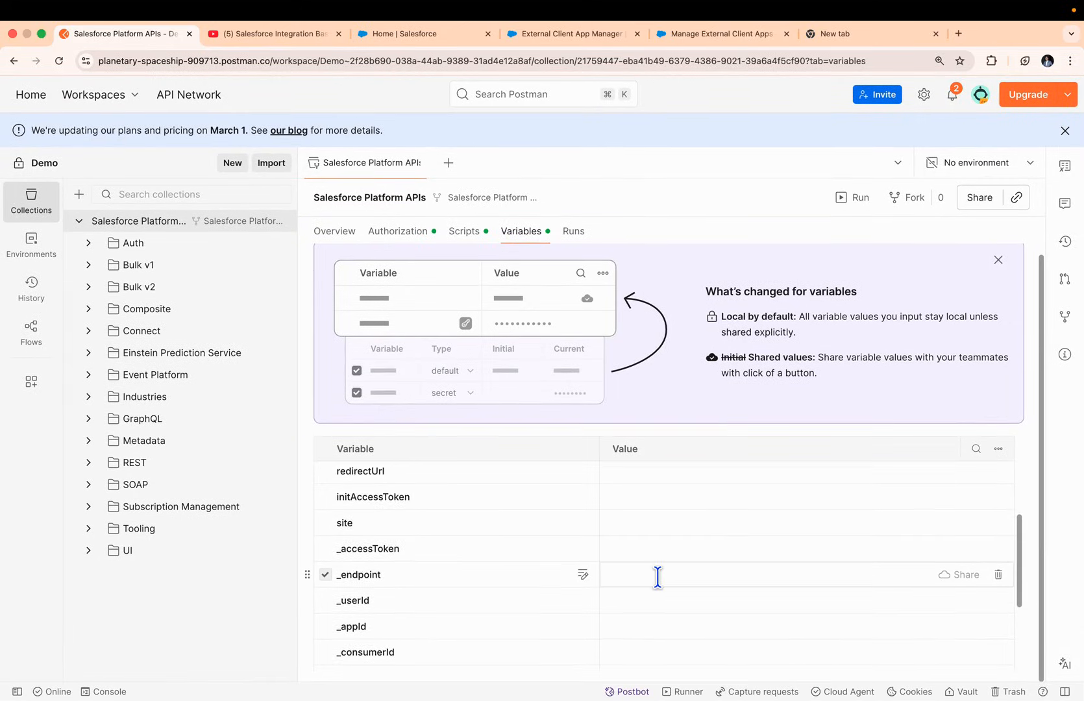
left_click(651, 576)
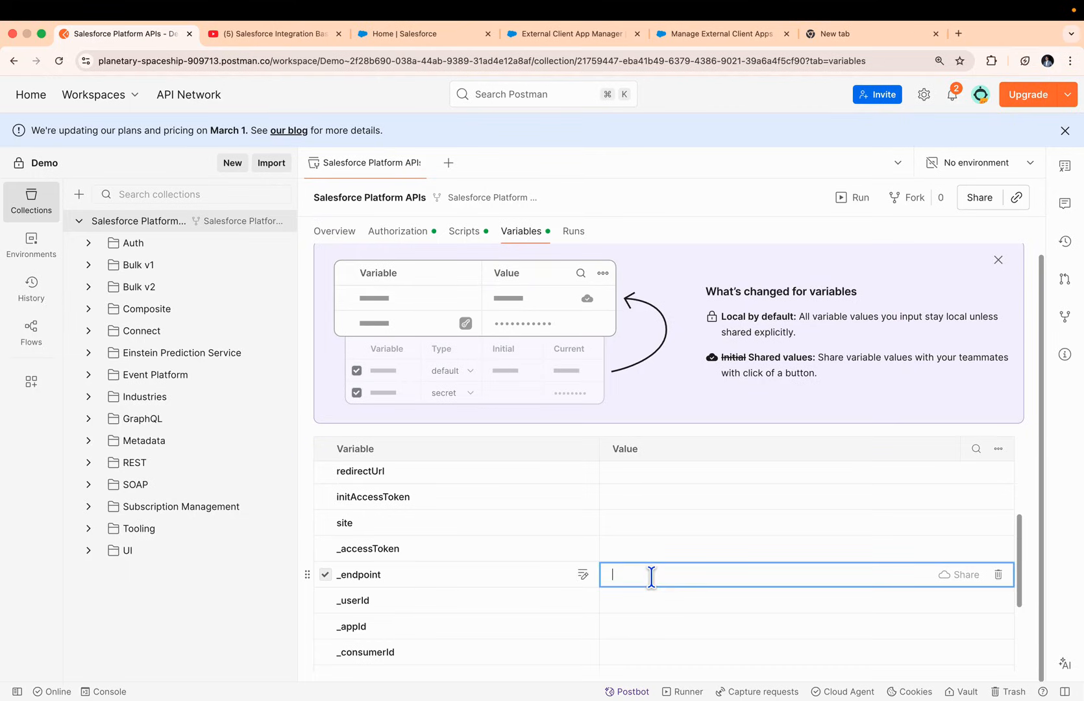
key("super+v")
scroll(651, 577, "up", 4)
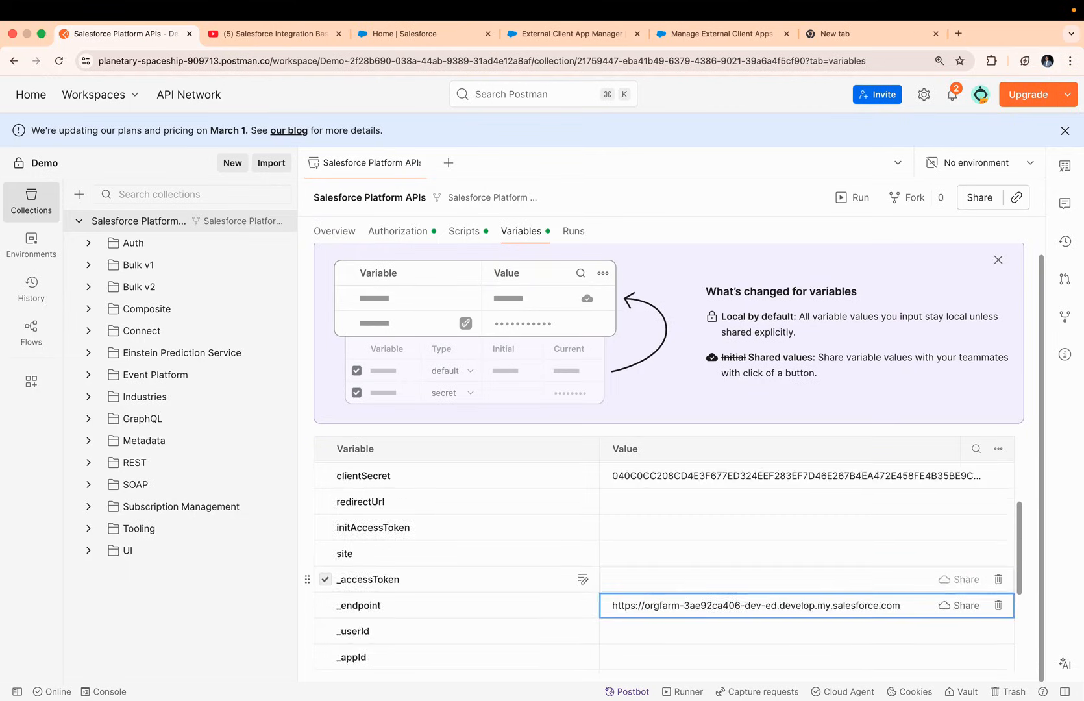
scroll(651, 584, "up", 3)
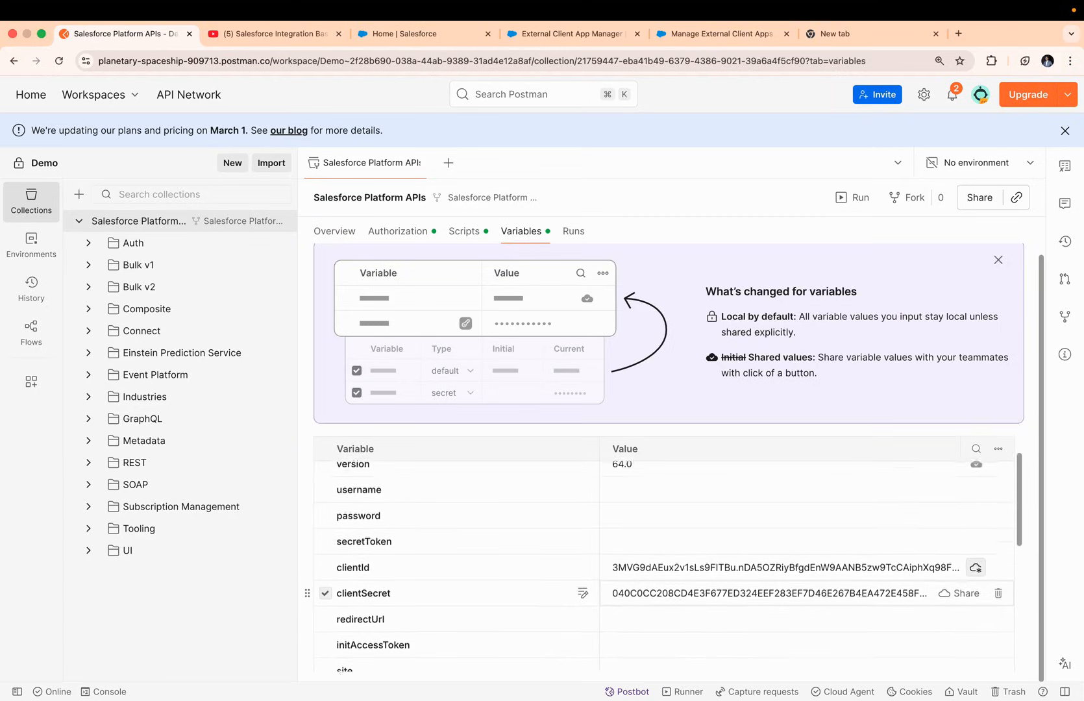
scroll(651, 577, "down", 10)
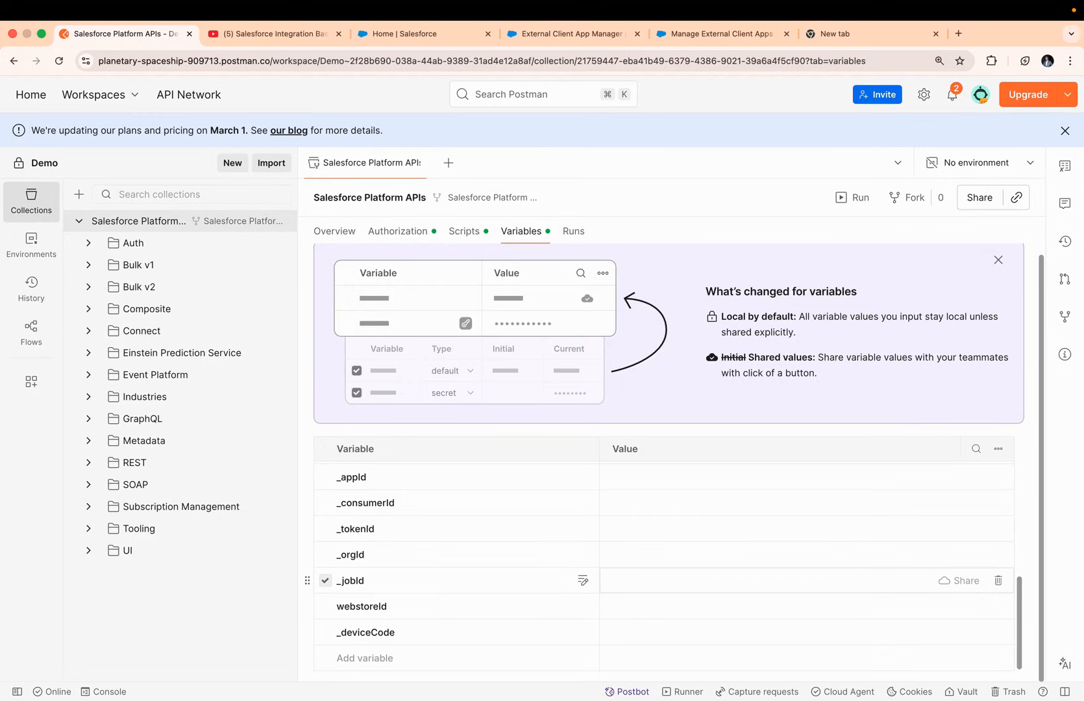
key("super+s")
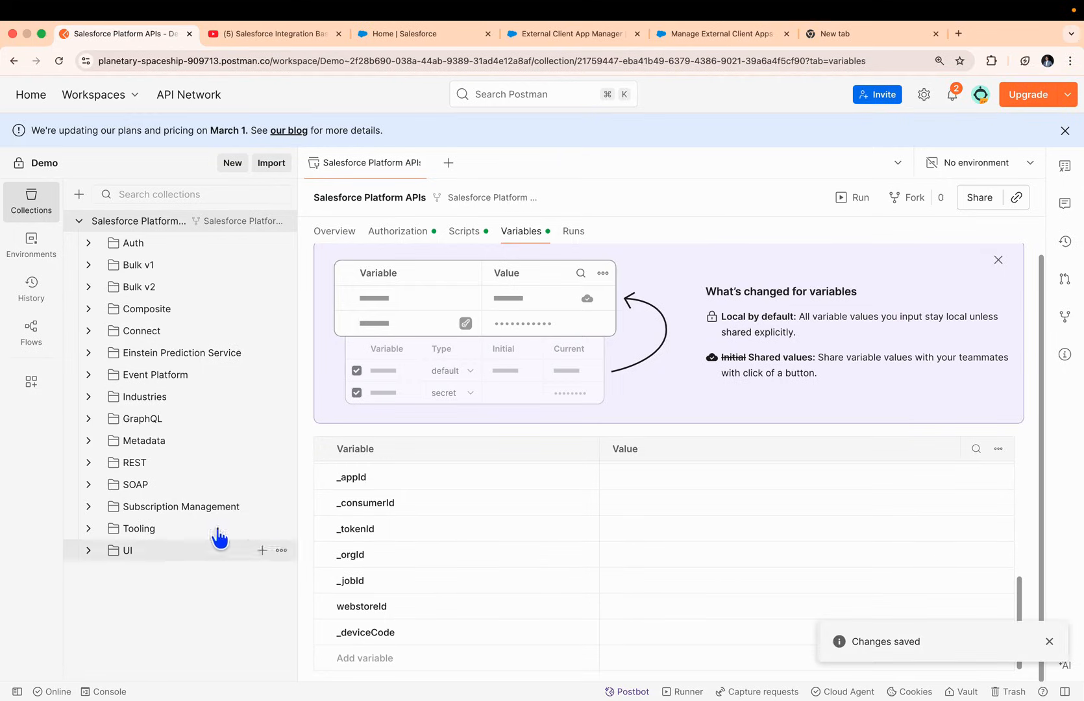
Open the Limits GET request in the collection's REST folder and send it to test the Salesforce connection
left_click(94, 462)
scroll(167, 555, "down", 1)
scroll(167, 556, "down", 5)
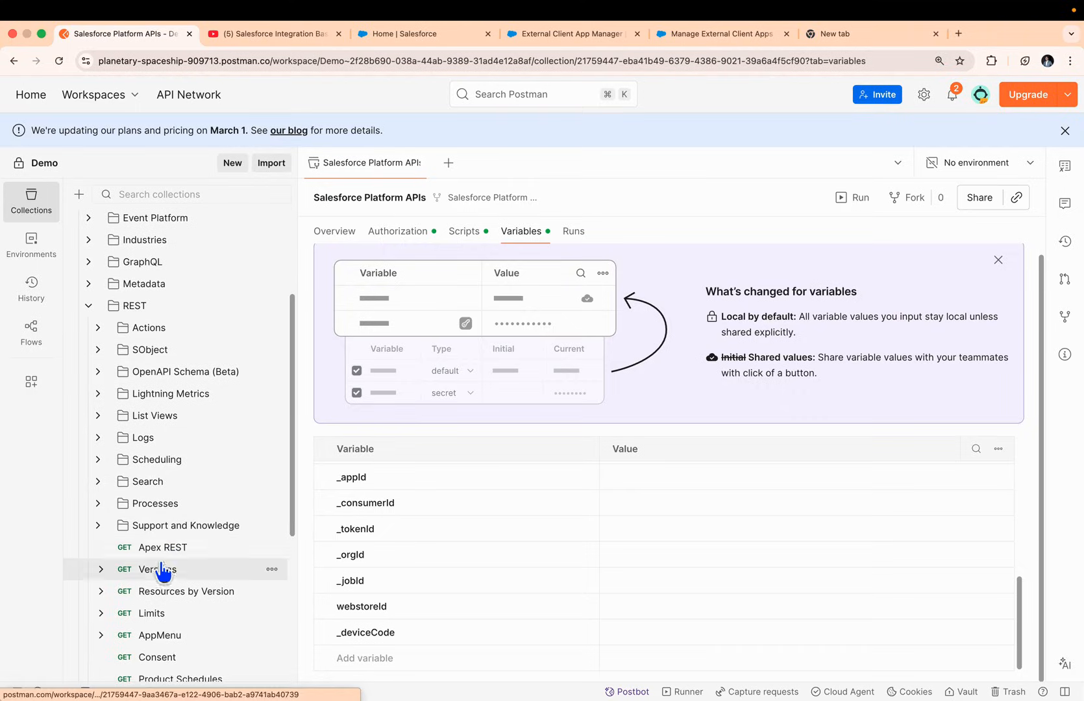
left_click(143, 615)
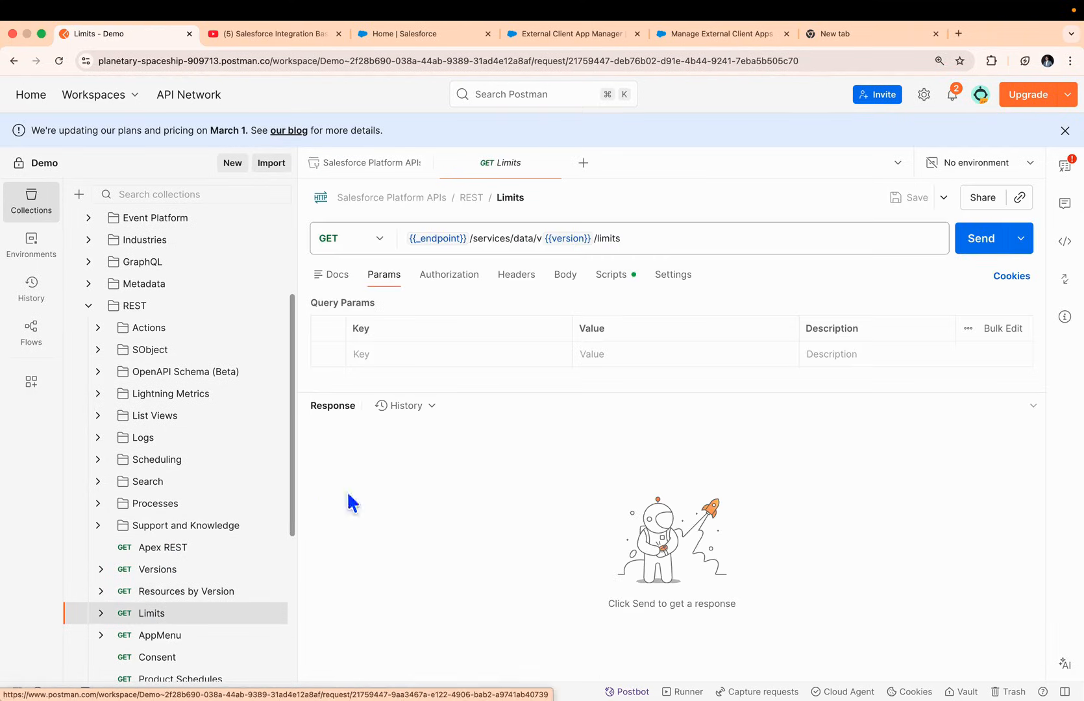
left_click(981, 241)
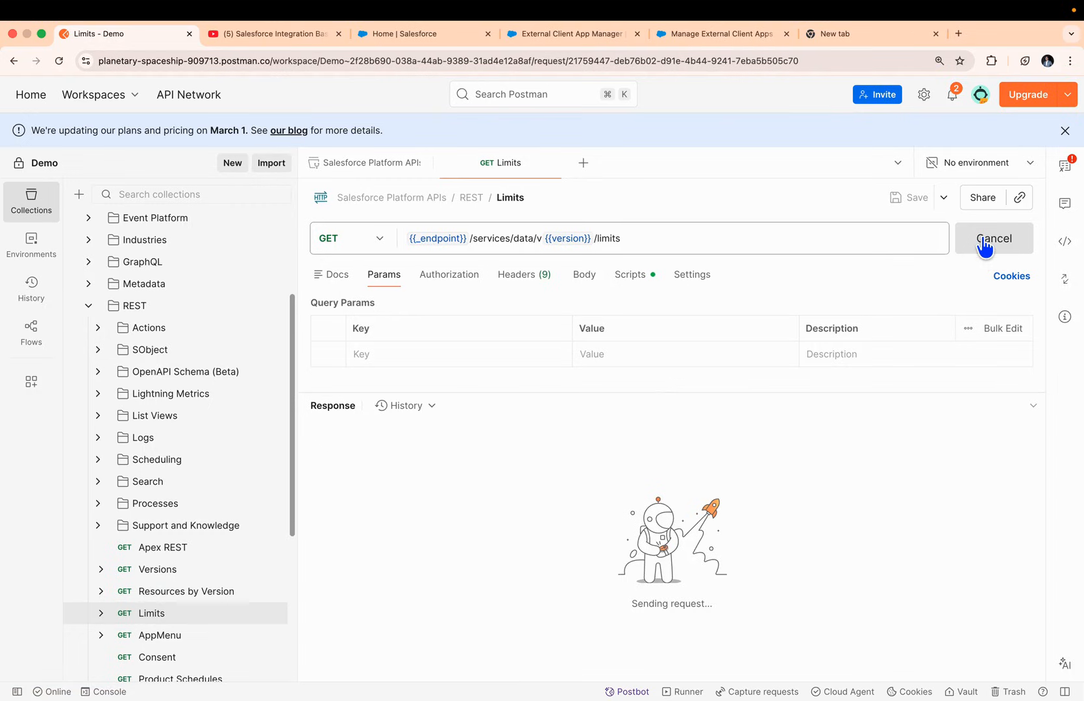